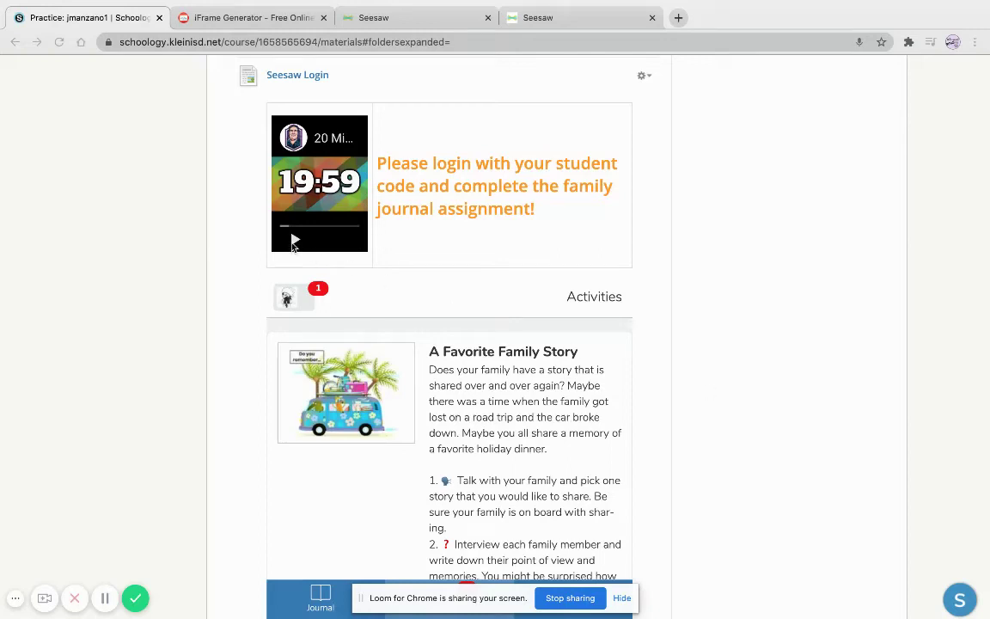
Step: Play the countdown timer embedded under Seesaw Login and read through the A Favorite Family Story activity instructions
left_click(294, 241)
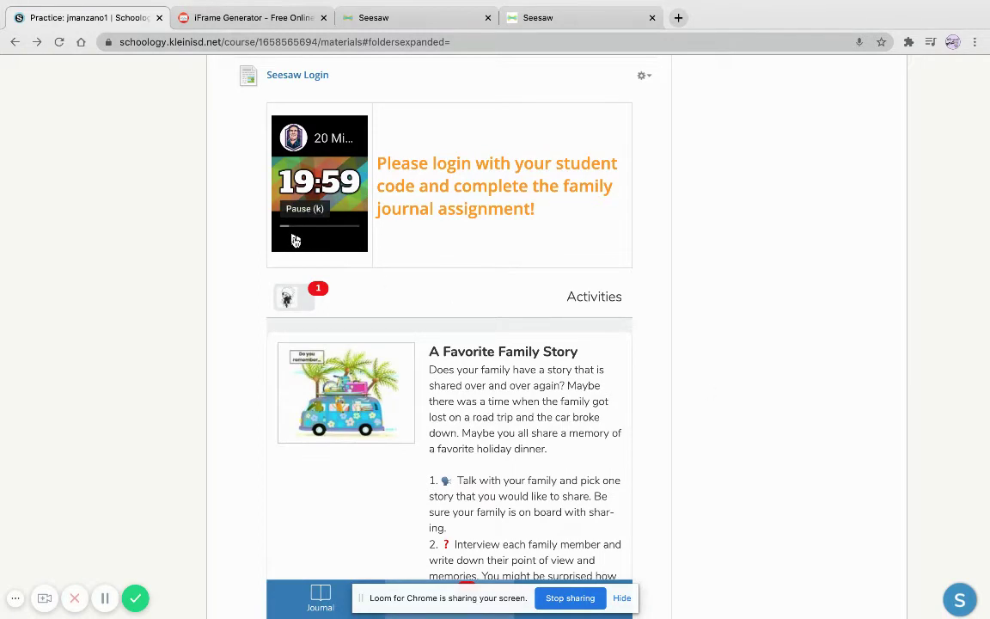
scroll(420, 322, "down", 1)
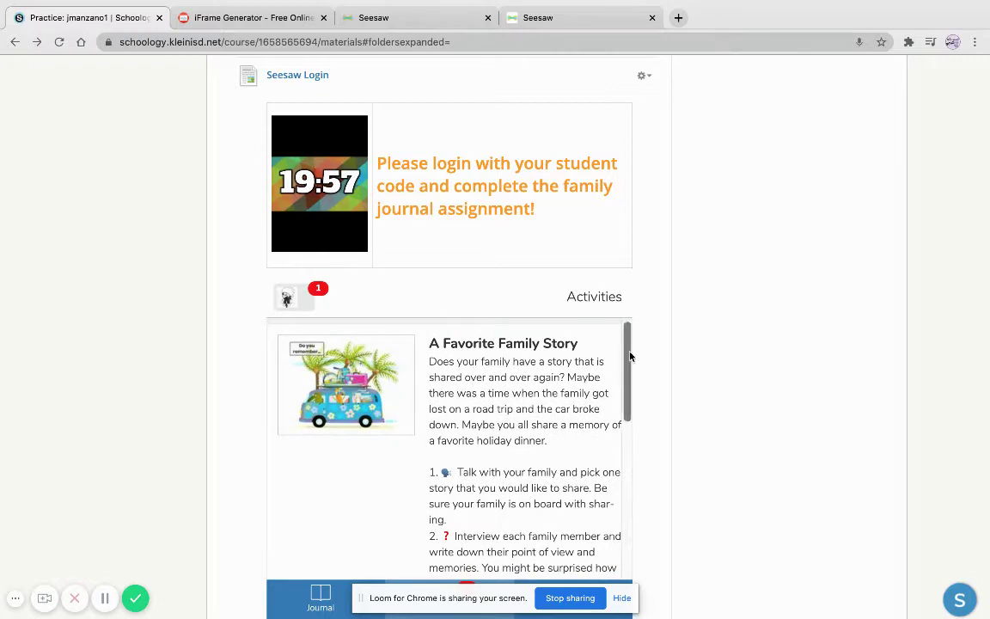
scroll(592, 380, "down", 5)
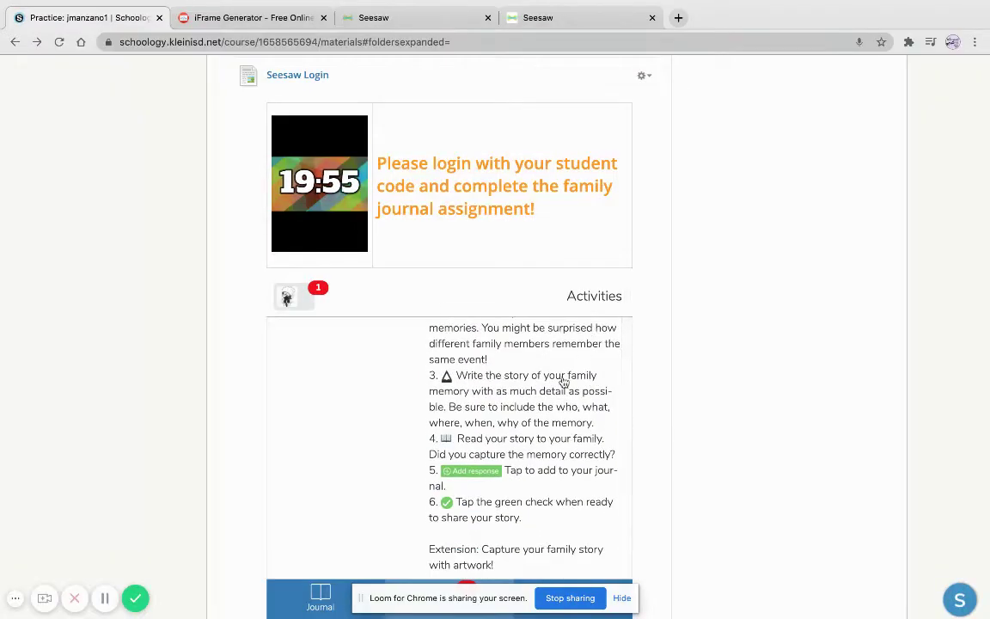
scroll(564, 383, "up", 4)
scroll(499, 510, "down", 2)
scroll(500, 510, "down", 5)
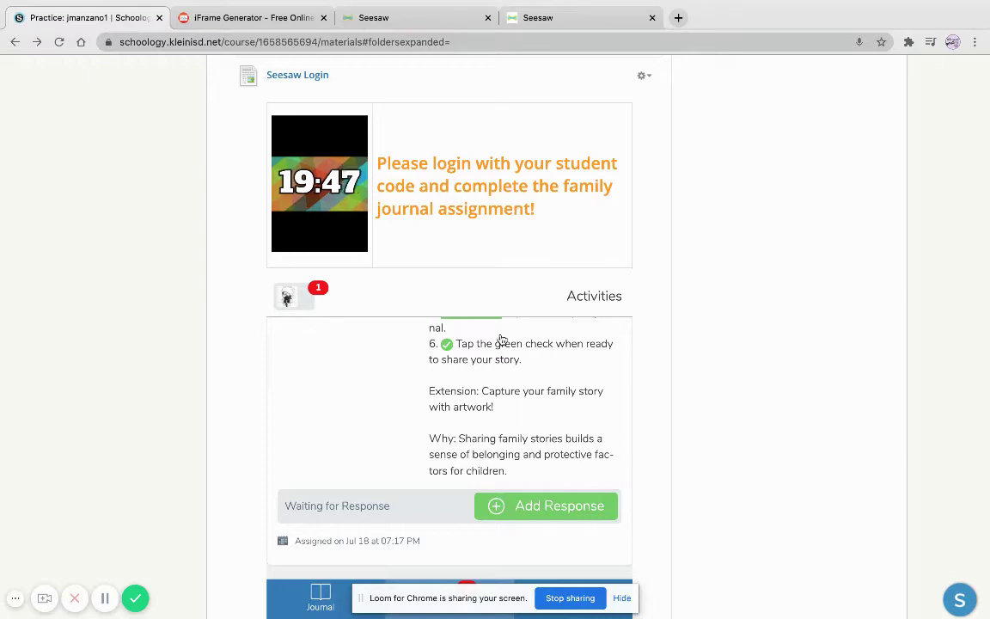
scroll(502, 340, "up", 1)
scroll(502, 340, "up", 4)
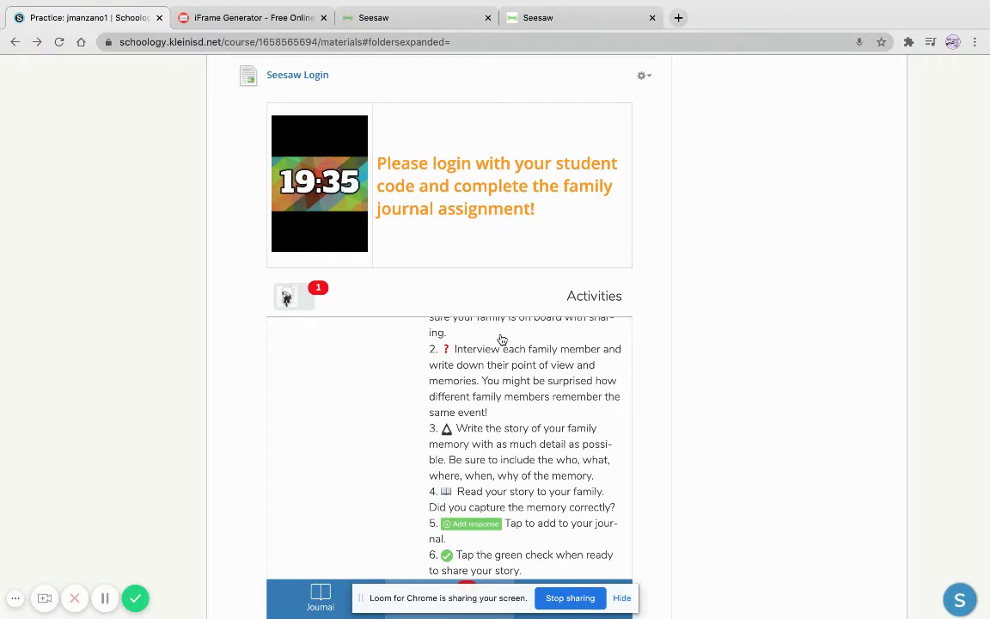
scroll(502, 340, "down", 1)
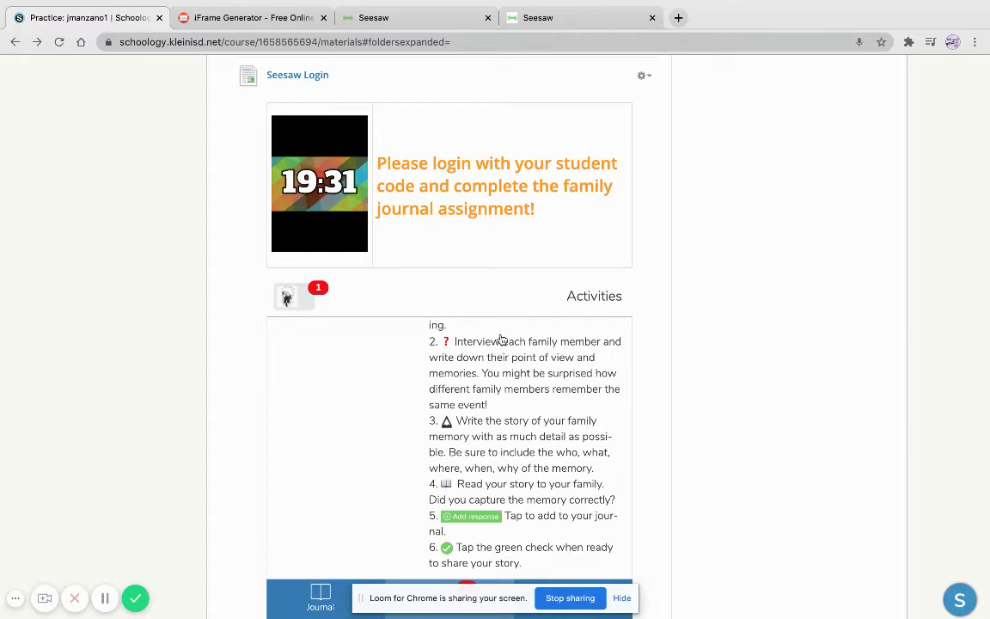
Step: Open the login from the Seesaw website and sign out of the active student account
left_click(442, 29)
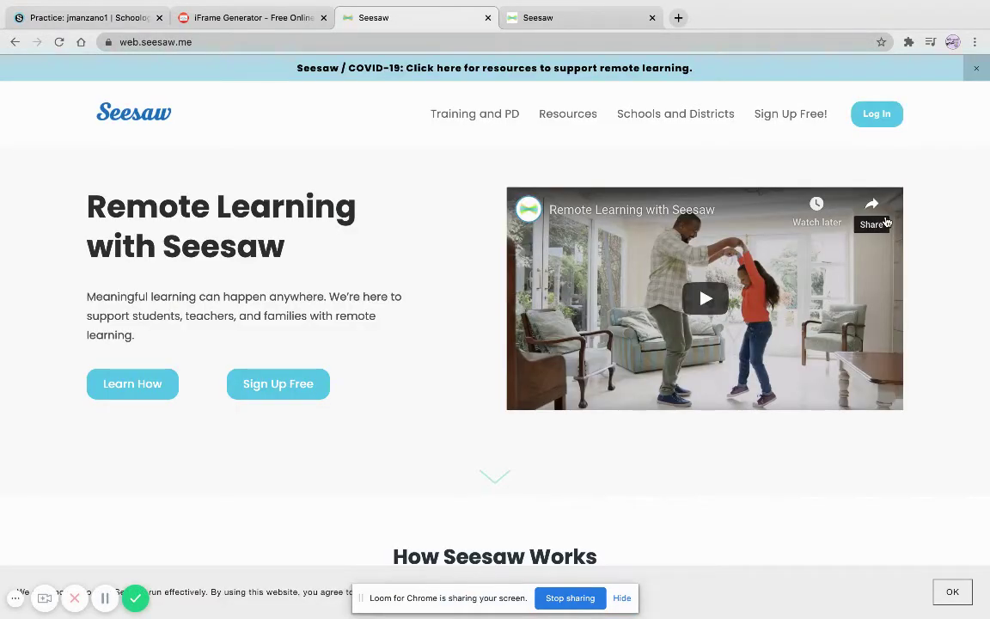
left_click(877, 125)
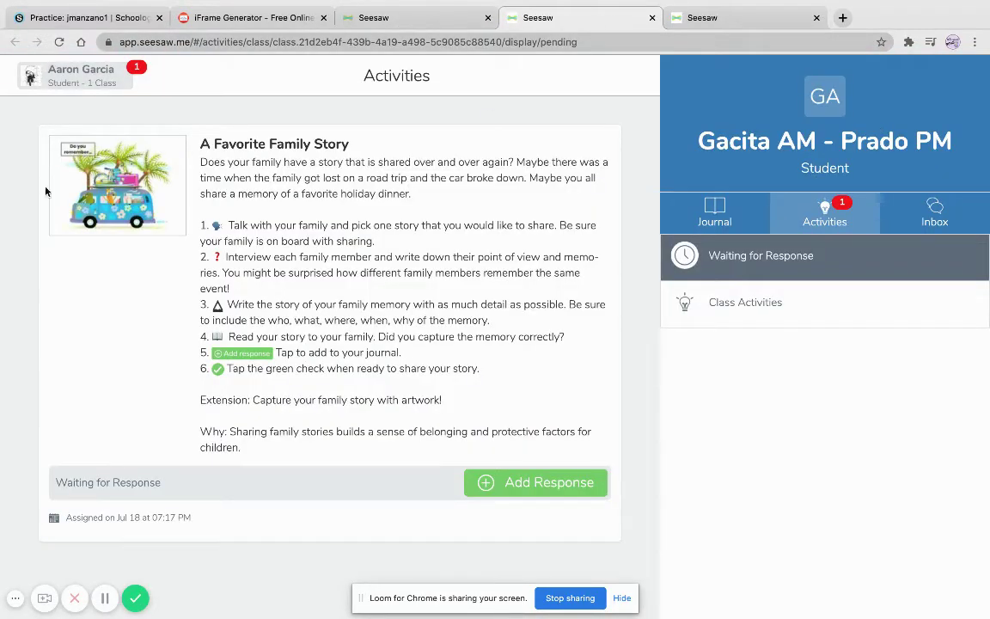
left_click(78, 75)
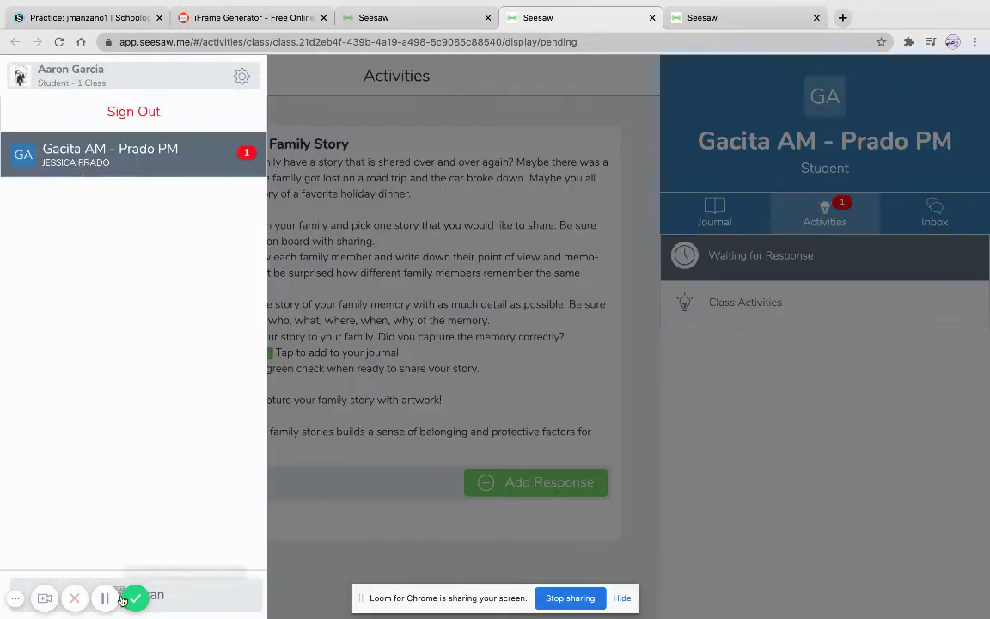
left_click(225, 72)
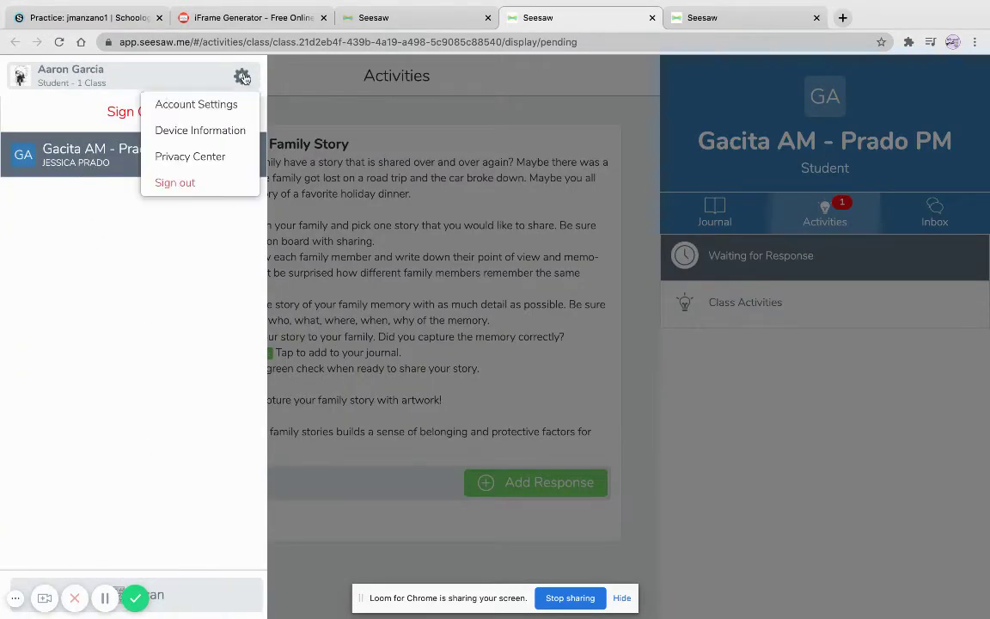
left_click(131, 113)
left_click(558, 300)
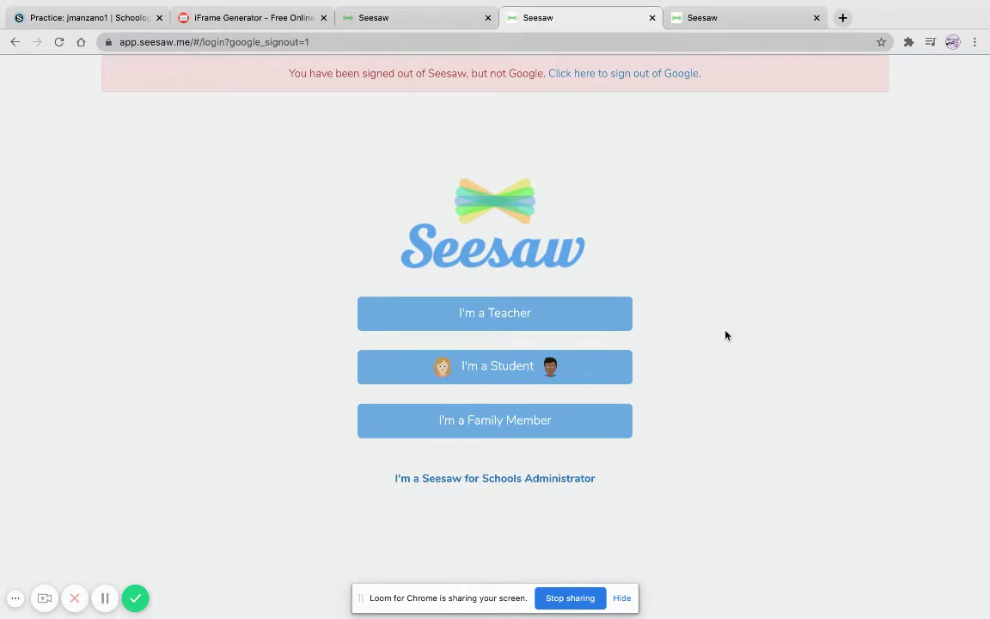
Step: Open the student sign-in page and copy its full web address
left_click(625, 362)
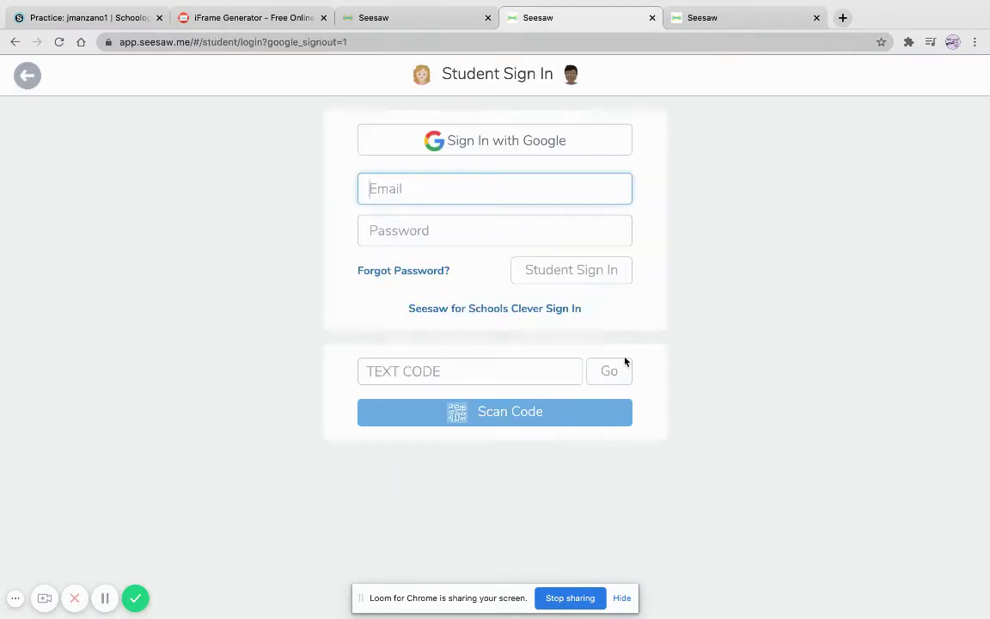
left_click(282, 45)
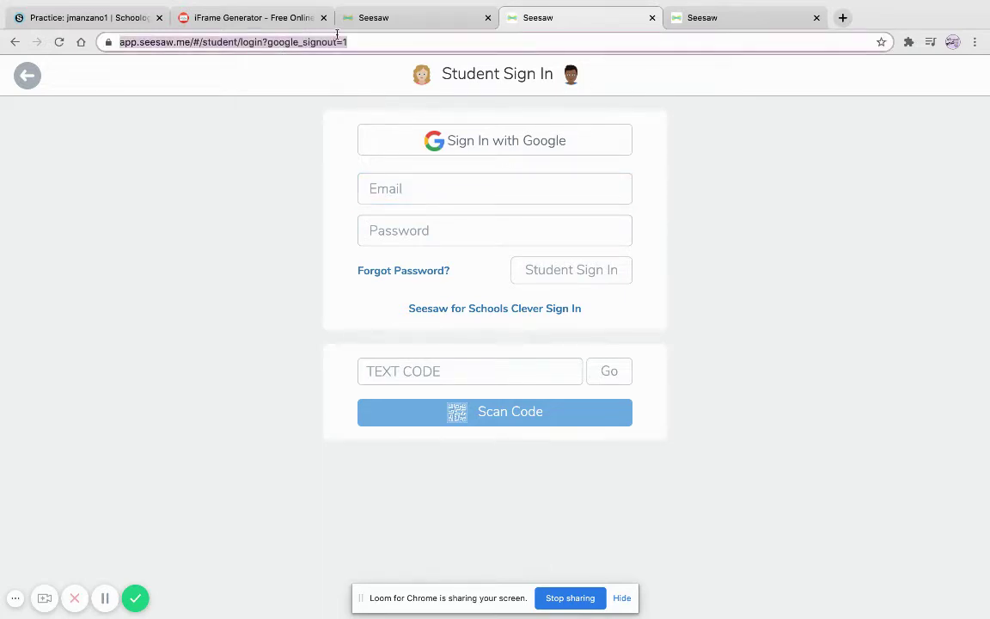
triple_click(264, 45)
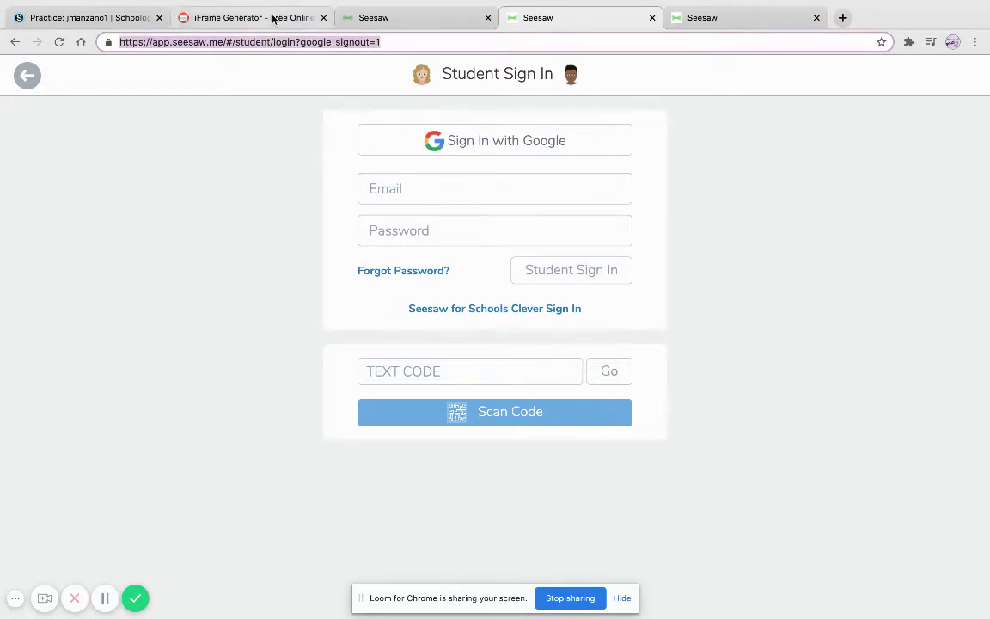
Step: Switch to iFrame Generator, check the Seesaw student login address in the iFrame URL, and preview the frame
left_click(273, 19)
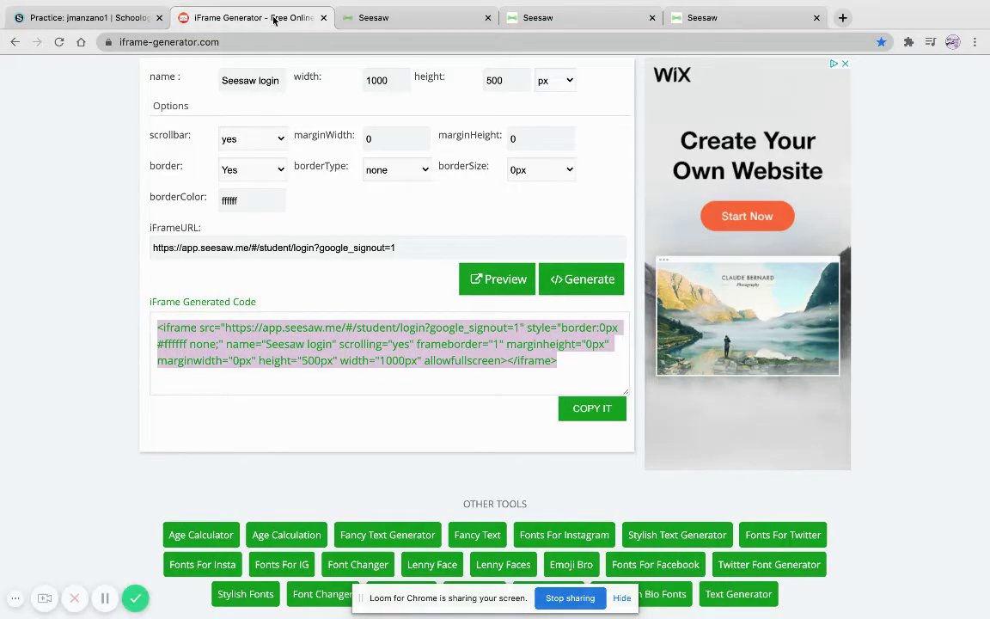
left_click(416, 252)
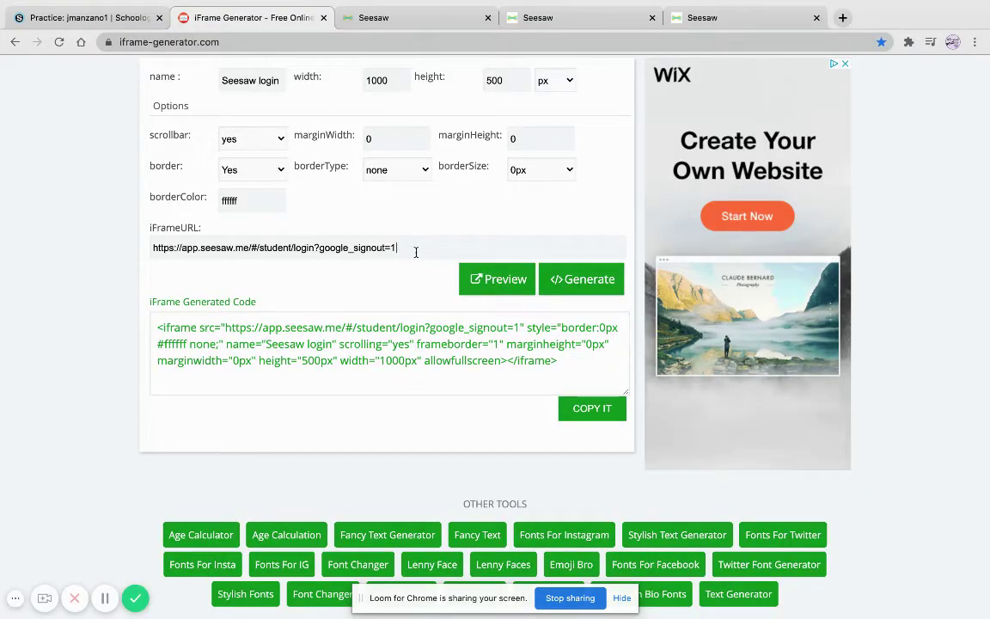
scroll(211, 245, "up", 5)
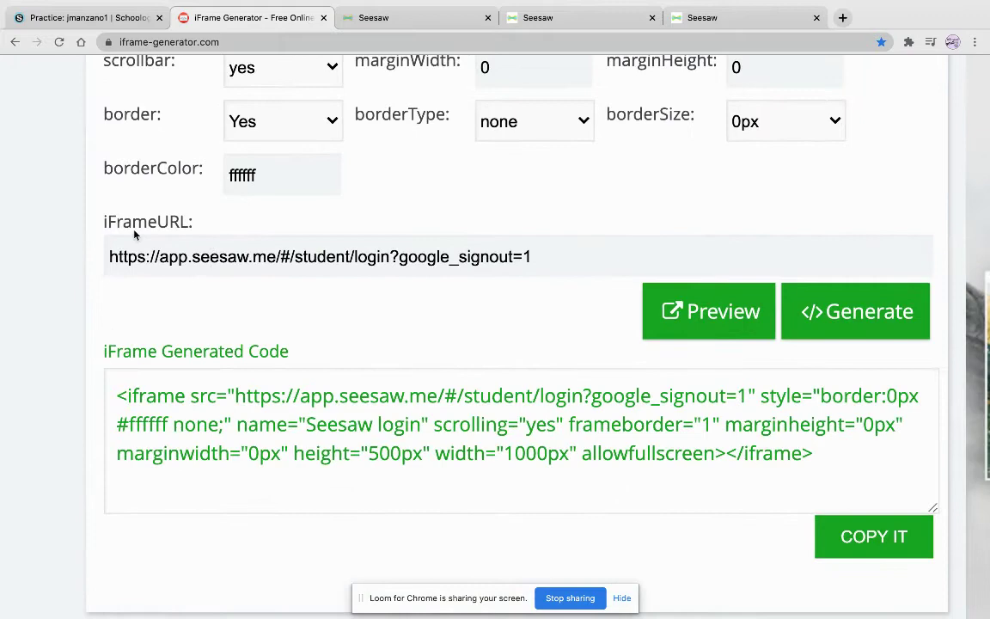
double_click(204, 248)
scroll(204, 248, "down", 5)
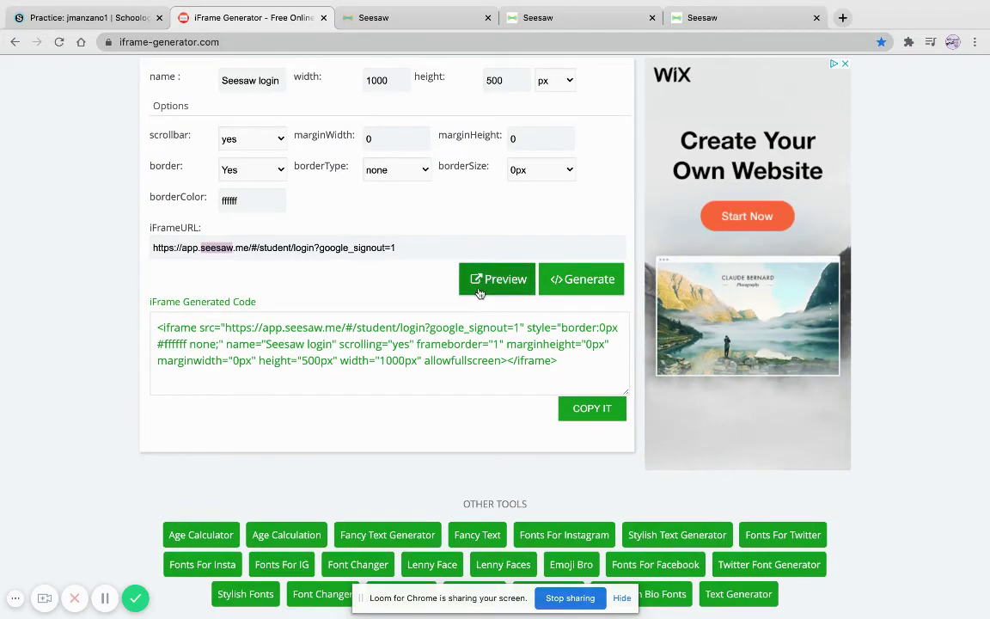
left_click(479, 293)
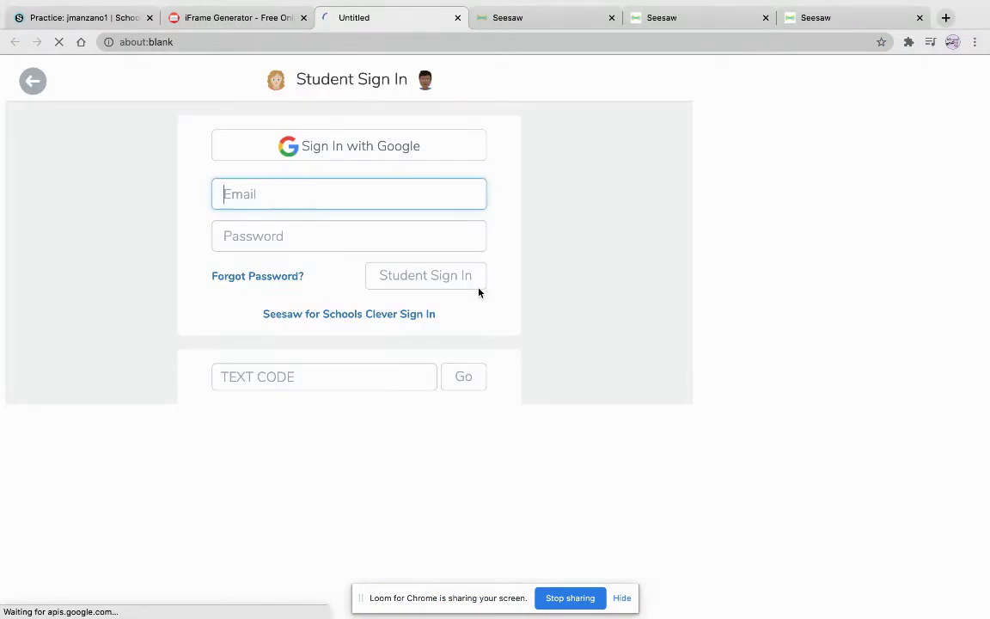
scroll(477, 287, "down", 3)
scroll(477, 287, "up", 3)
Step: Try a frame height of 400 px and preview the embedded student sign-in page
left_click(249, 17)
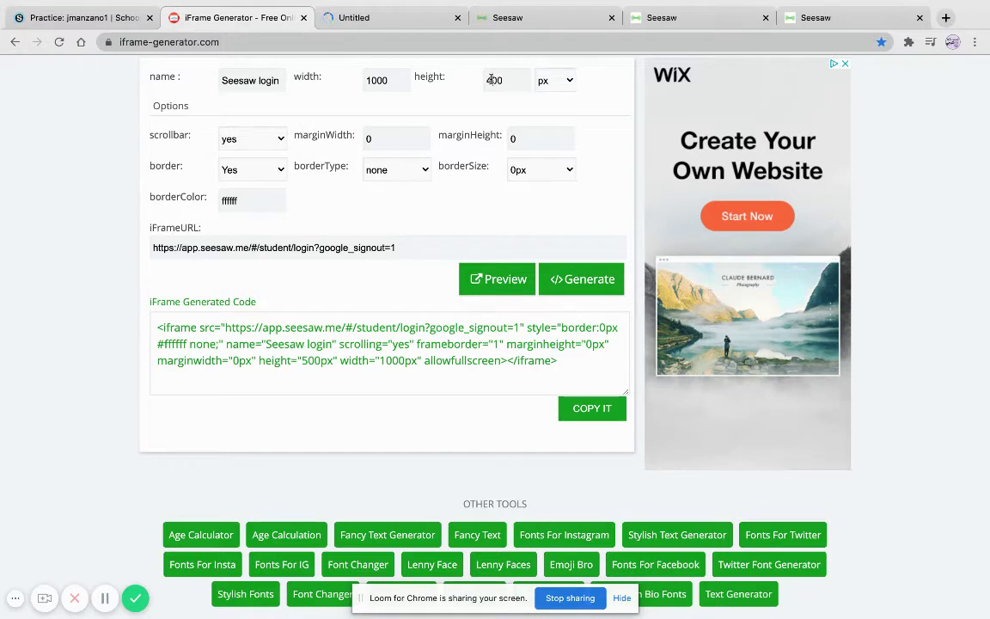
left_click(520, 276)
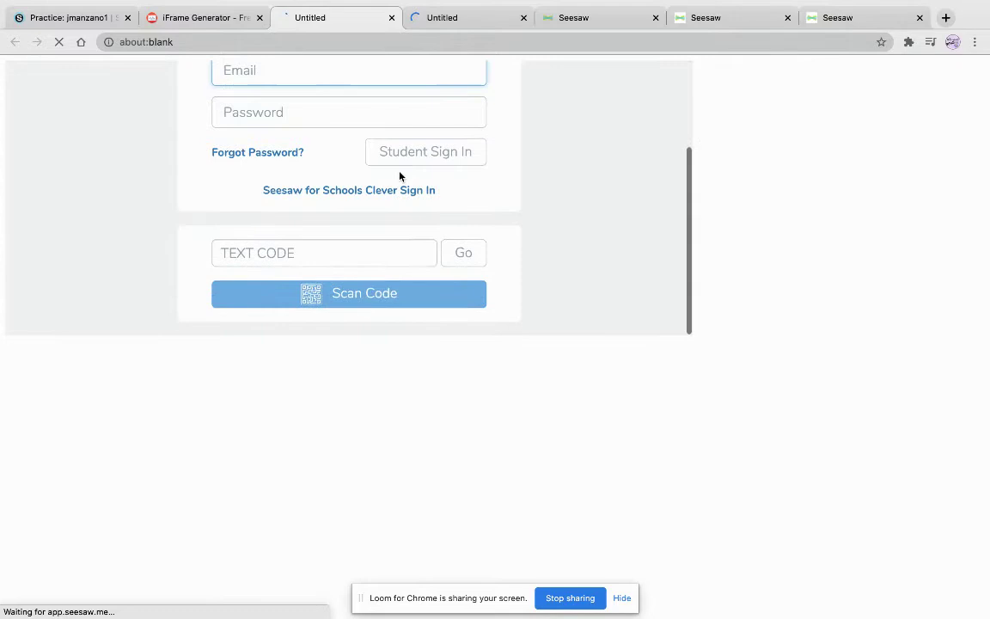
key("ctrl+shift+Tab")
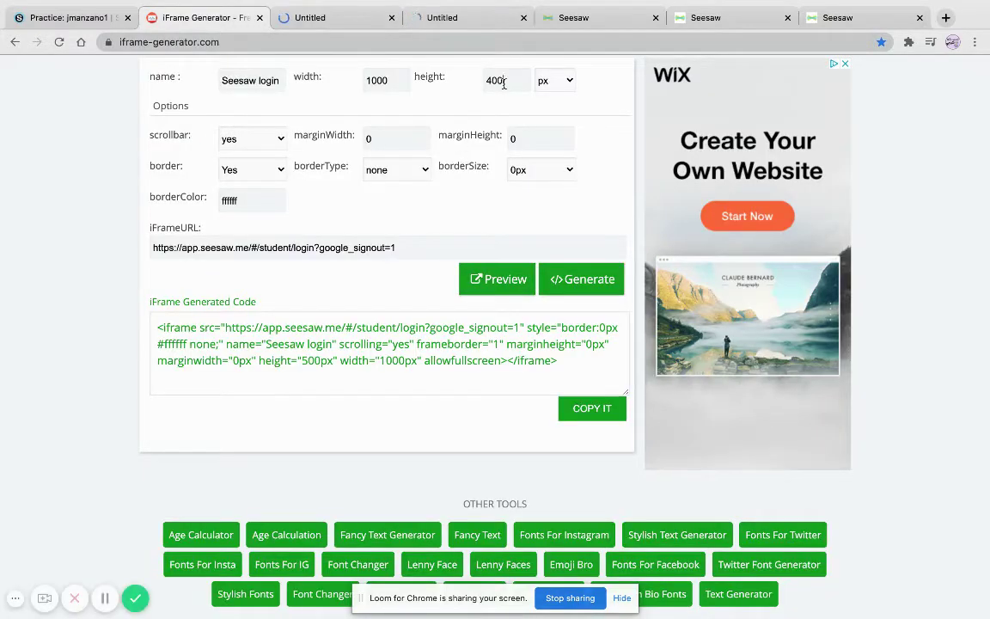
Step: Set the frame height to 500 px and preview it, closing the older preview tabs and the Seesaw home page tab
type("500")
left_click(497, 277)
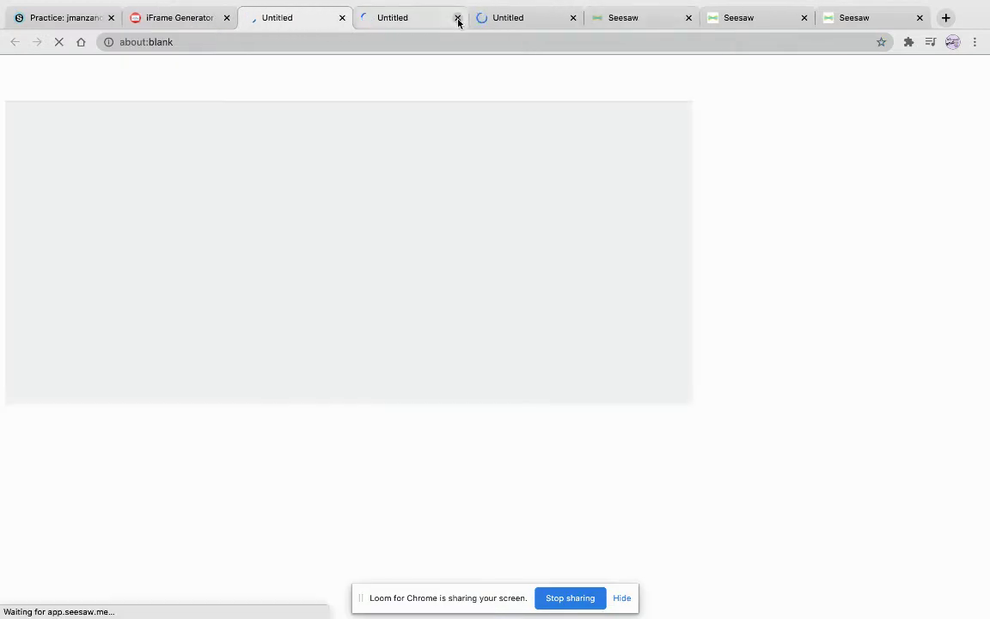
left_click(458, 19)
left_click(458, 19)
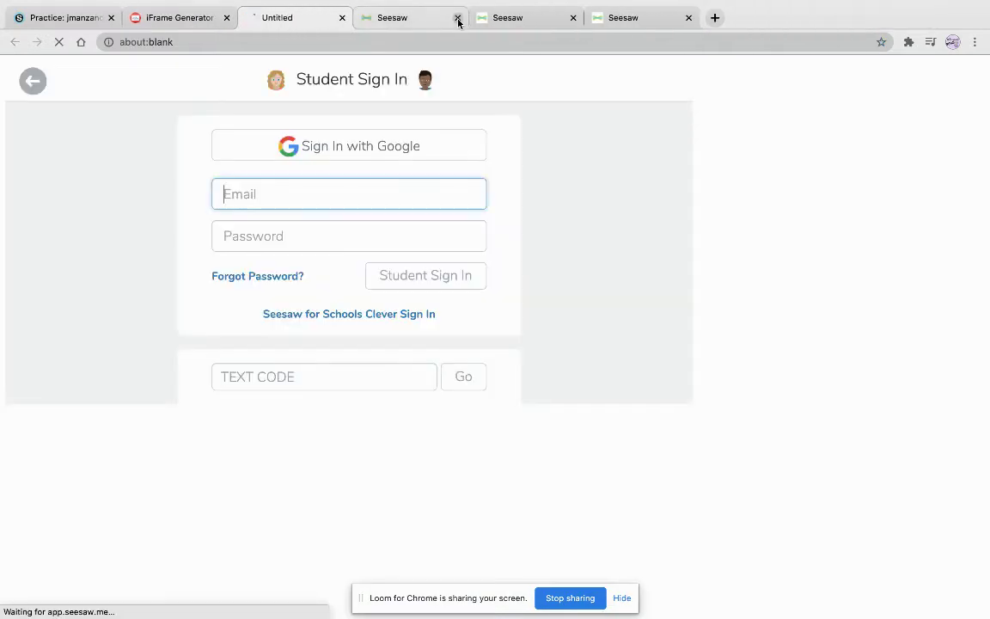
left_click(458, 19)
scroll(305, 219, "down", 2)
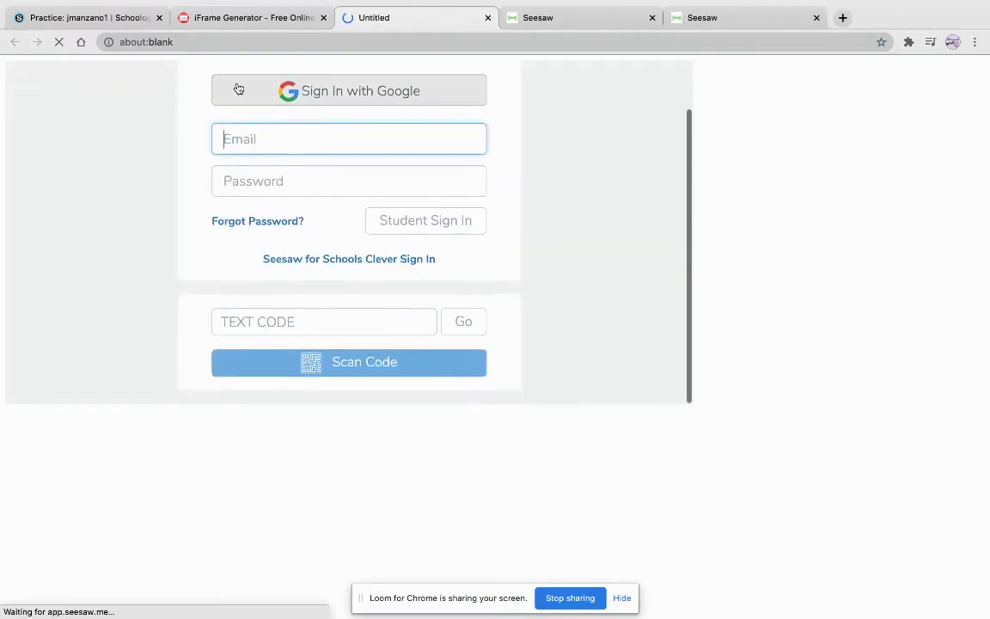
Step: Generate the iframe embed code for the Seesaw student login and copy it
left_click(275, 24)
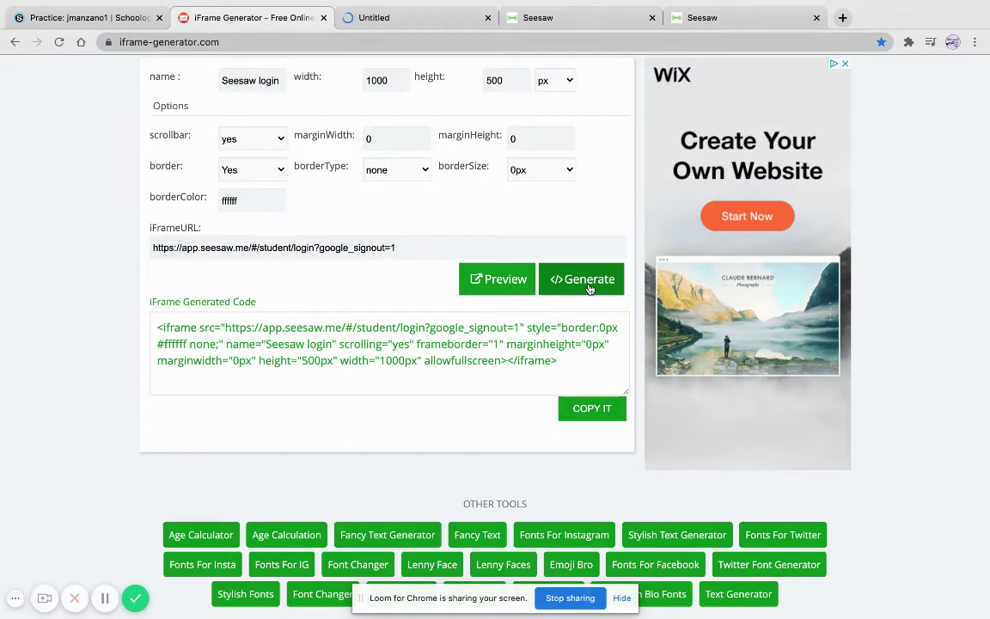
left_click(505, 348)
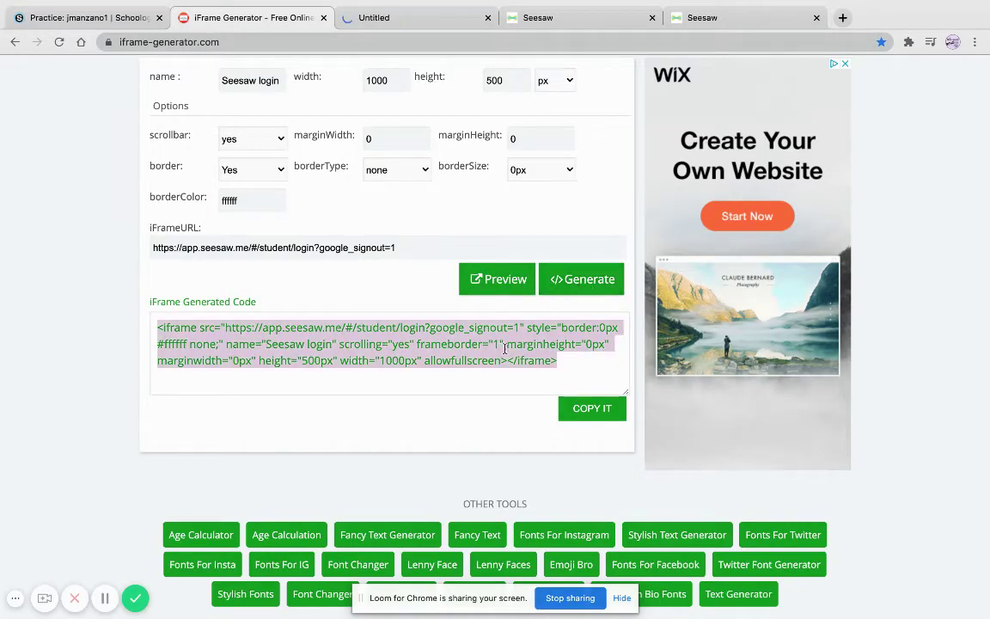
left_click(592, 408)
Step: Switch to the Schoology practice course and add a new page to its materials
left_click(104, 19)
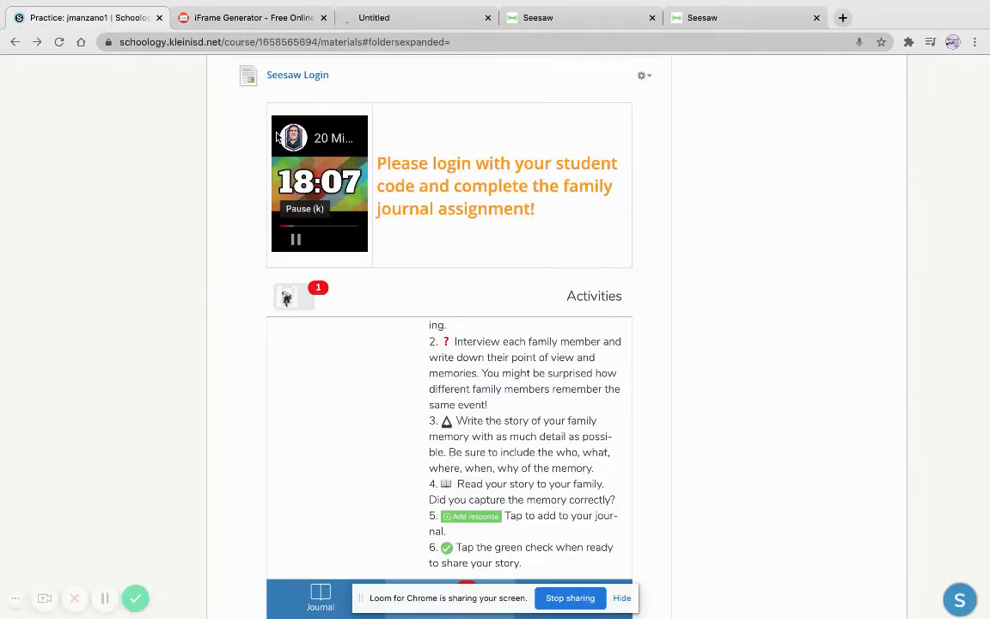
scroll(277, 137, "up", 15)
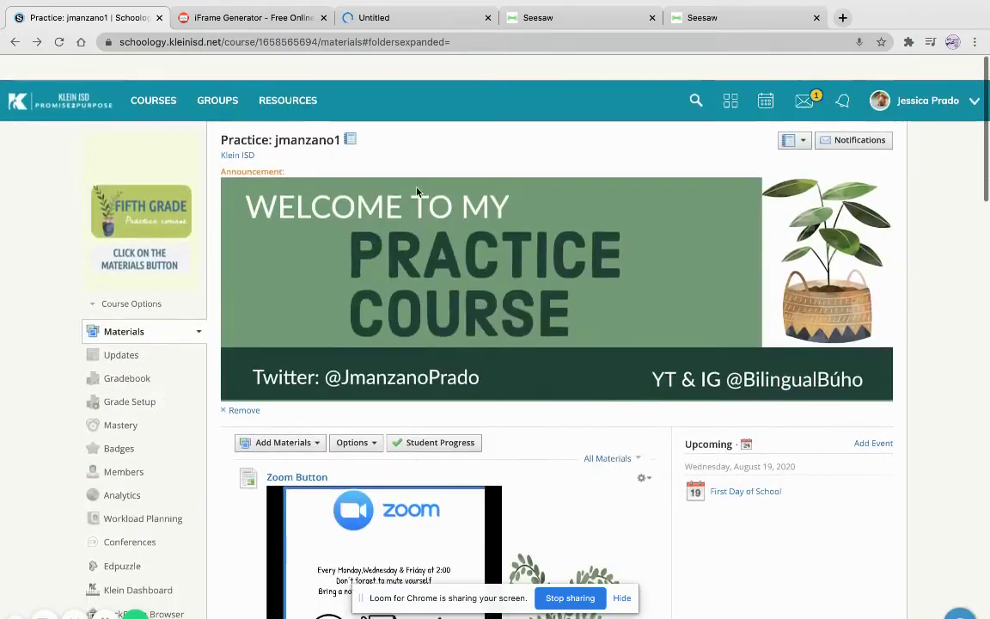
scroll(417, 191, "down", 1)
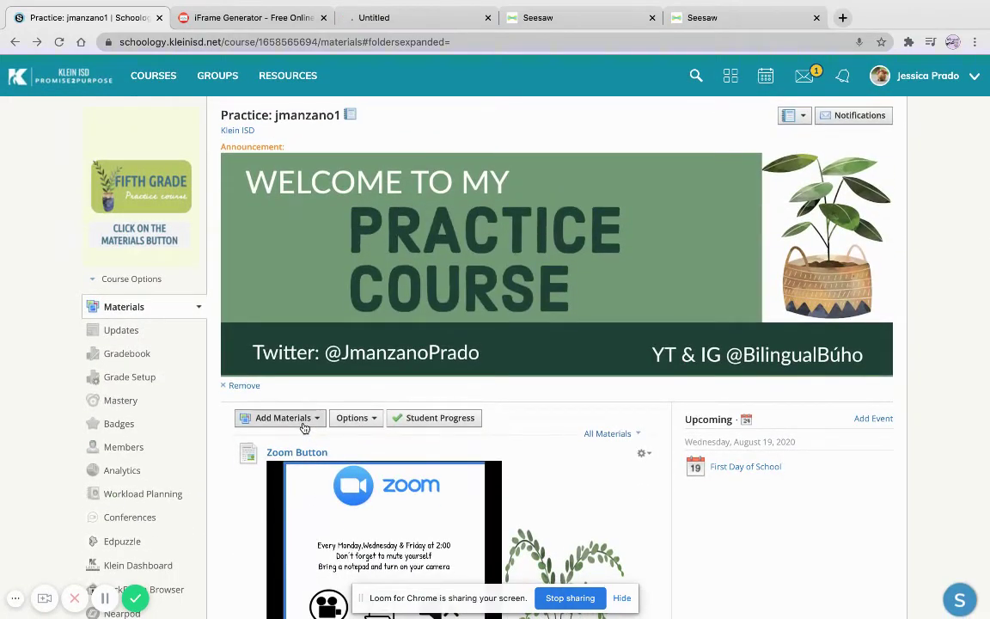
left_click(302, 420)
scroll(304, 427, "down", 1)
scroll(303, 427, "down", 2)
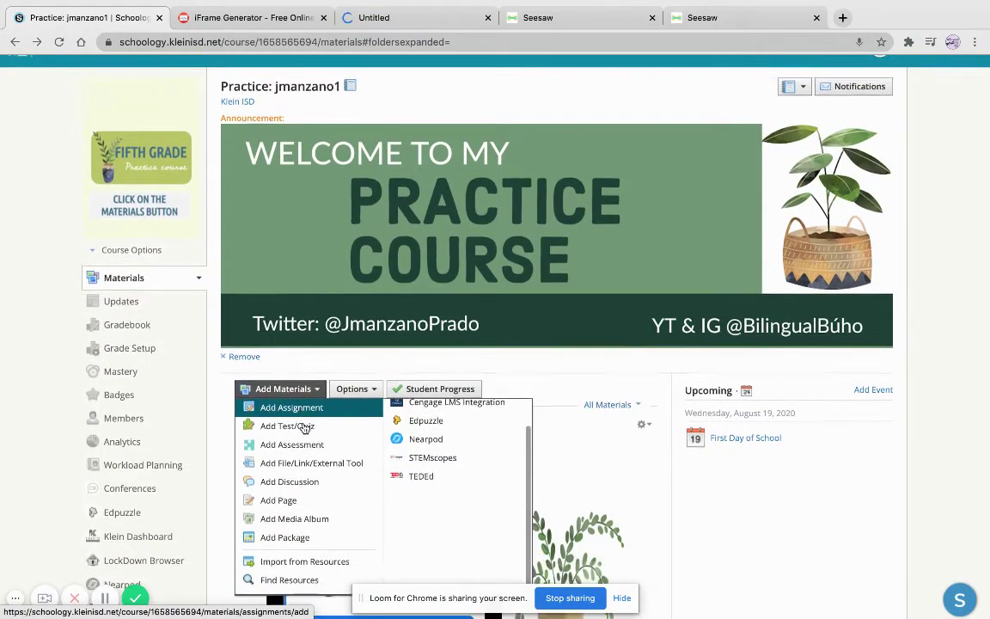
scroll(308, 428, "up", 5, "ctrl")
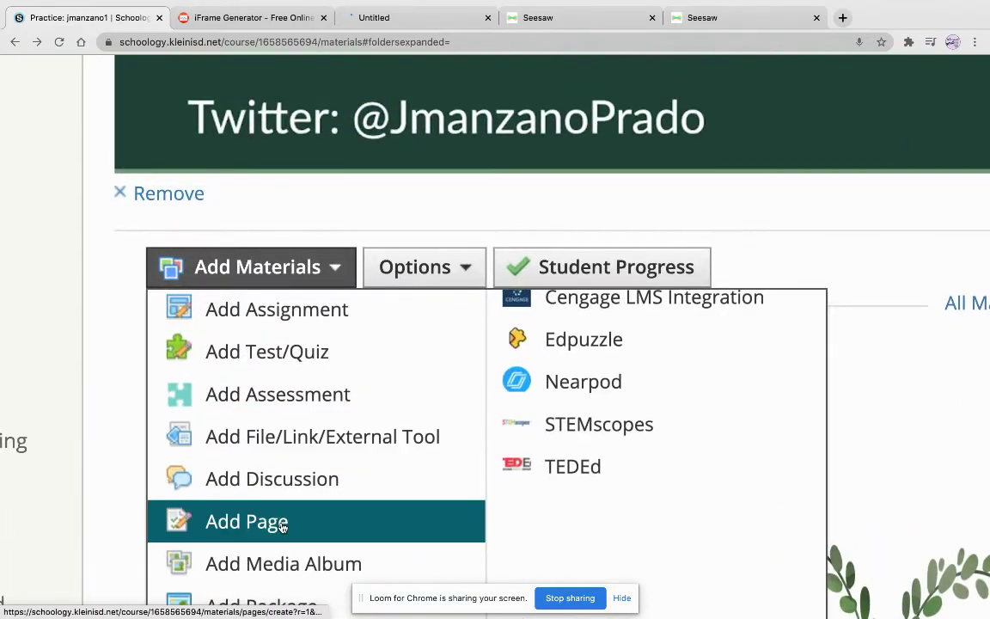
left_click(283, 521)
Step: Title the new page "Seesaw login"
scroll(281, 522, "down", 3, "ctrl")
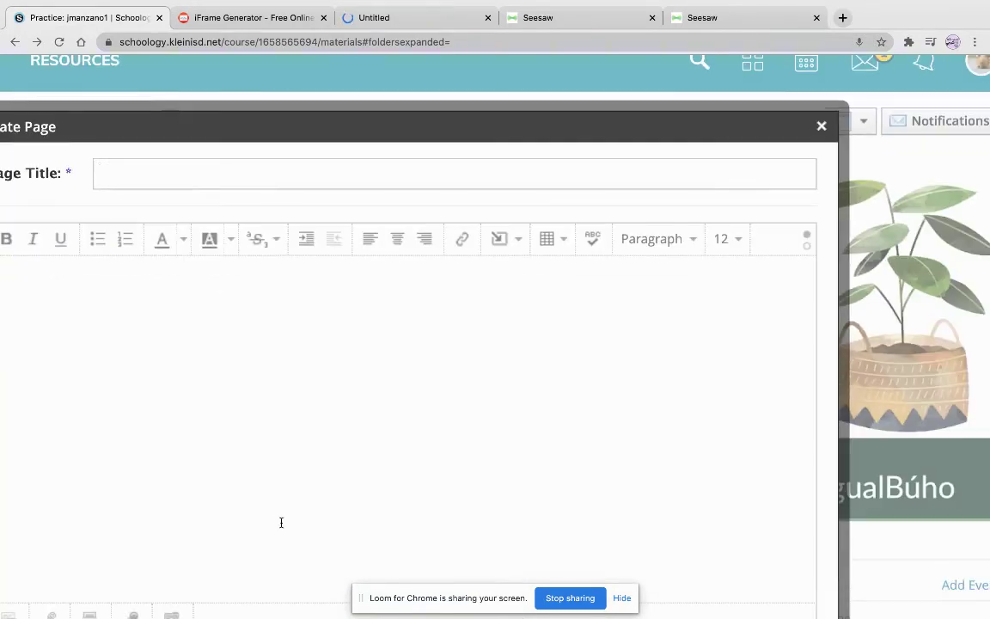
scroll(281, 522, "down", 2, "ctrl")
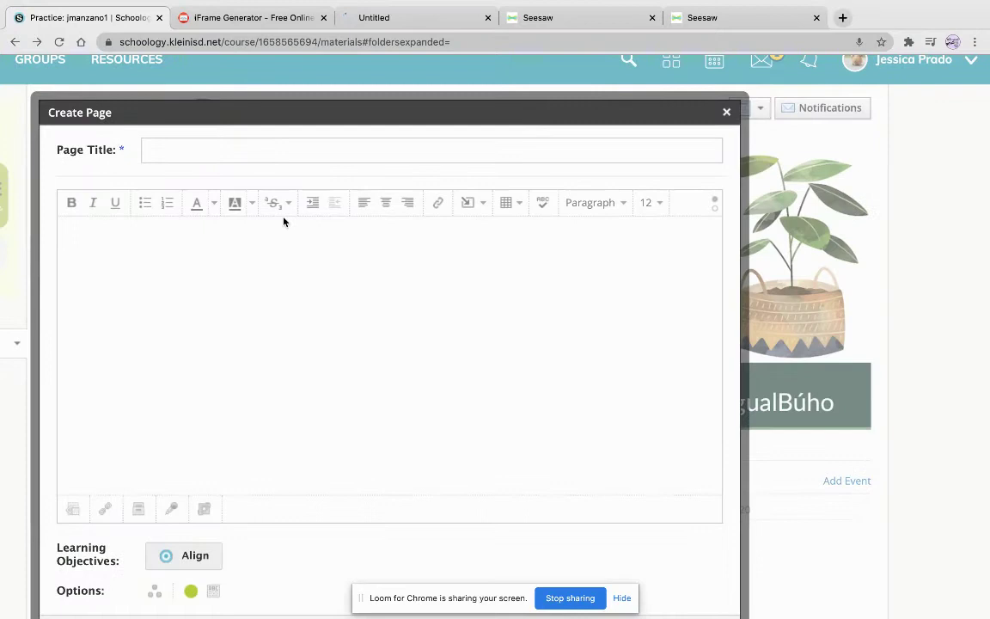
type("Seesa")
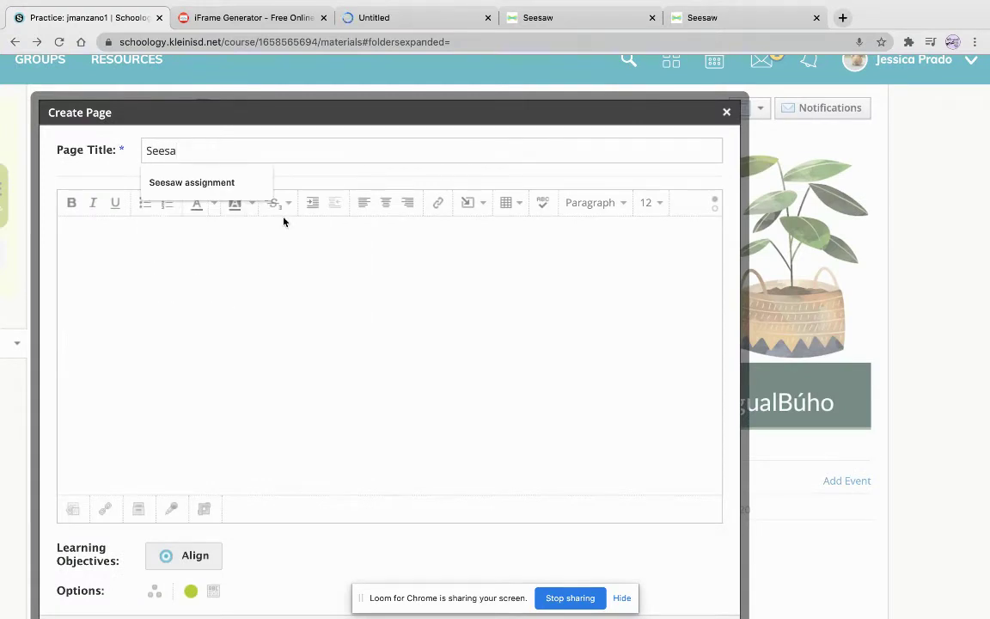
type("w login")
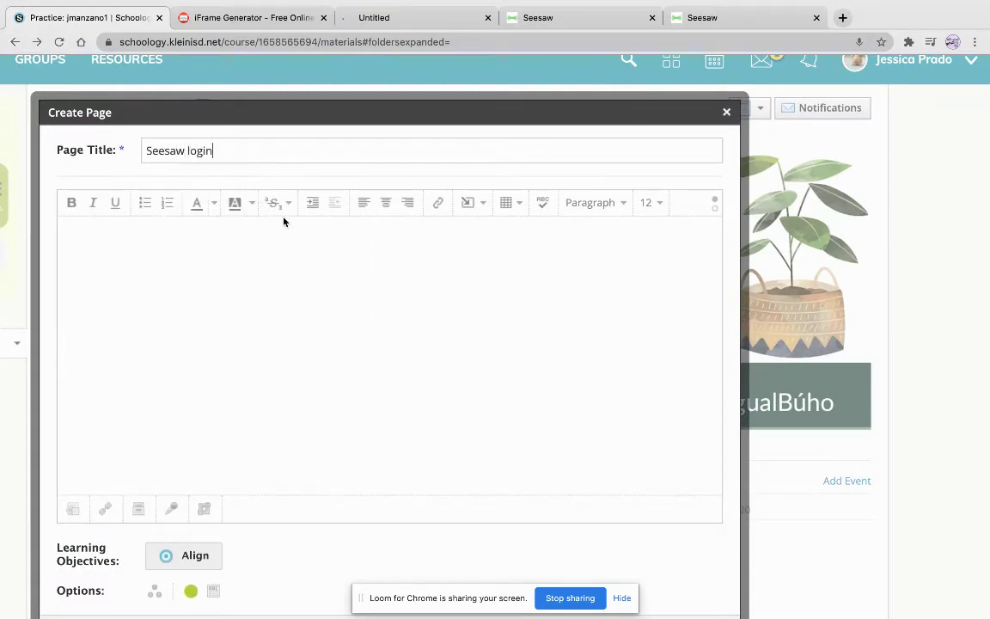
Step: Search YouTube for "20 minute timer" as content to insert in the page body
left_click(285, 280)
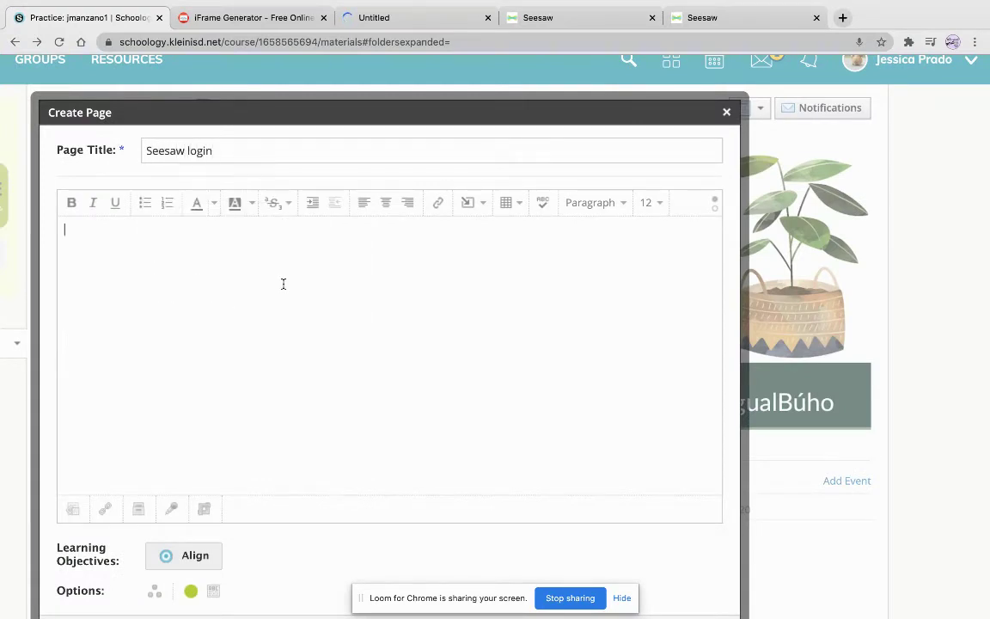
left_click(484, 204)
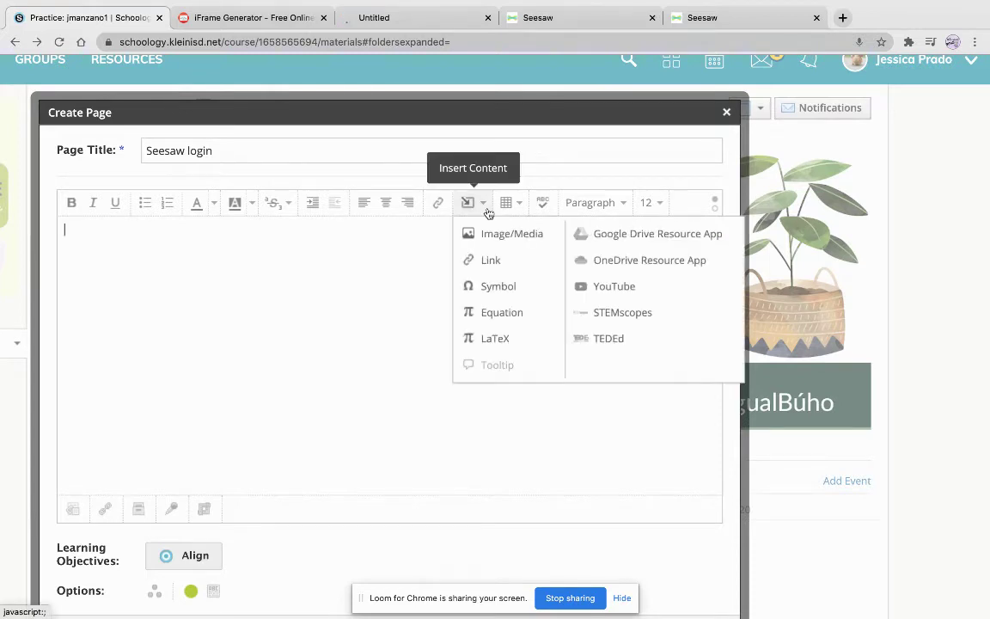
left_click(624, 289)
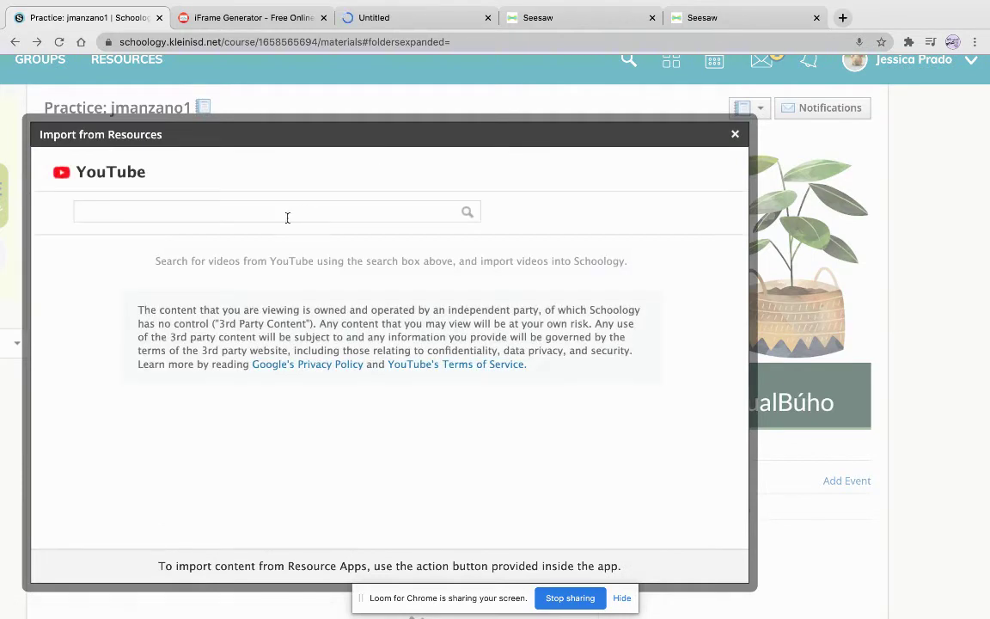
left_click(262, 220)
type("20 m")
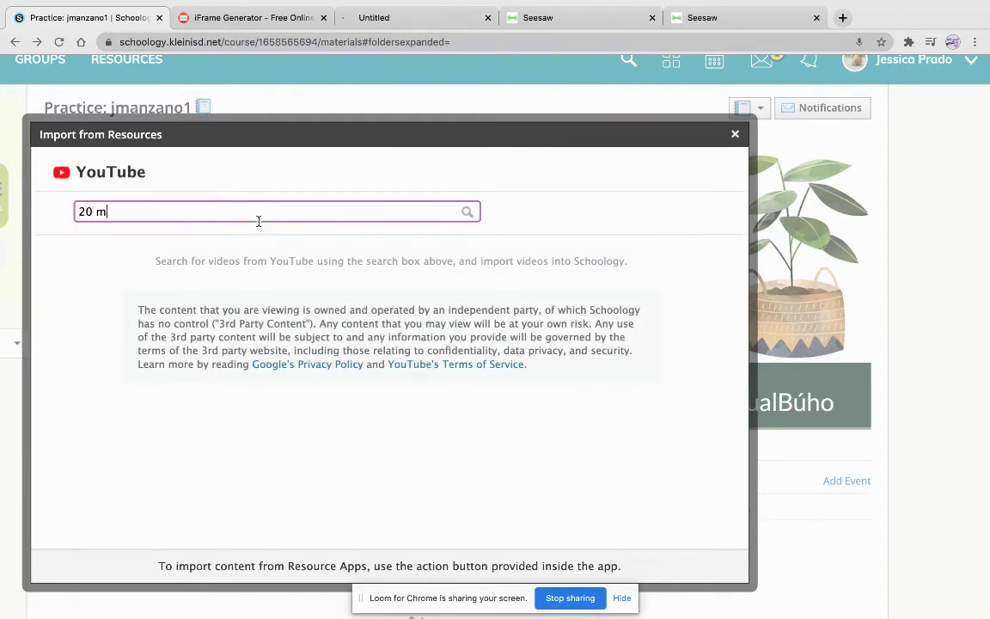
type("in")
key("BackSpace")
type("inute timer")
Step: Import the first "20 Minute Timer" video into the page as an embed
scroll(129, 283, "down", 1)
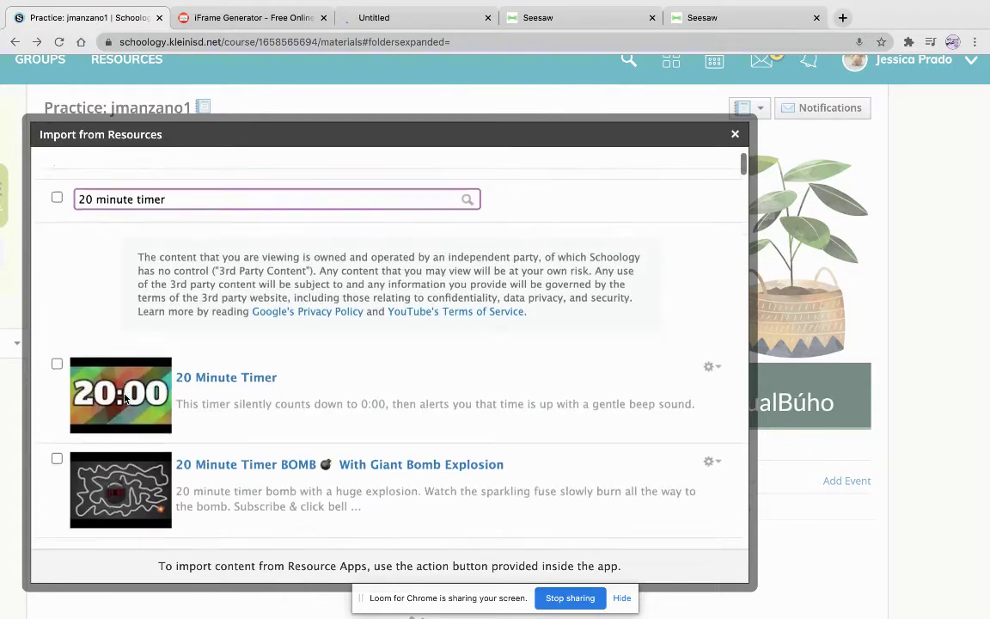
left_click(56, 331)
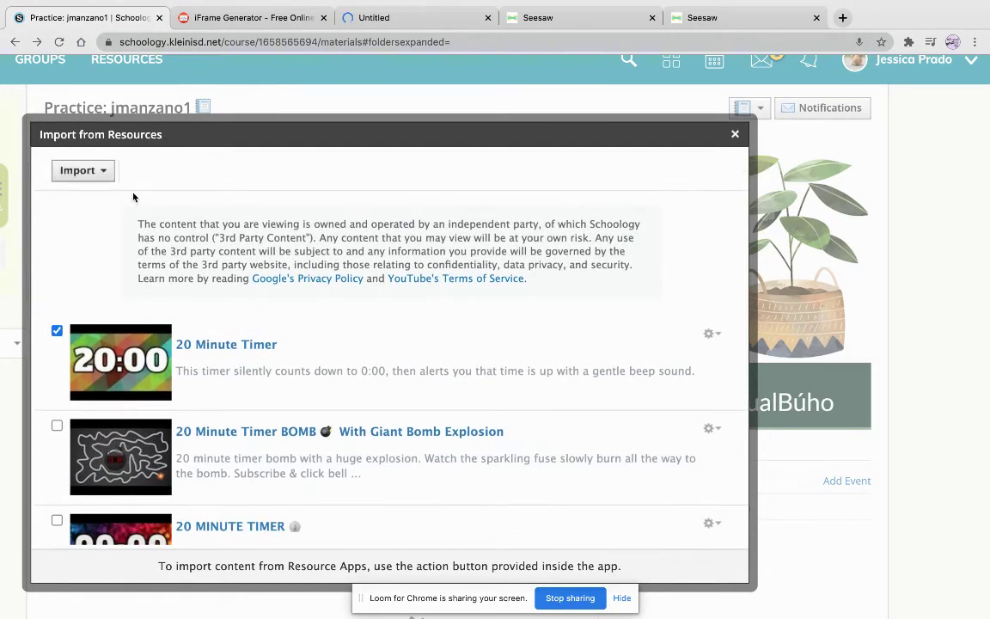
left_click(82, 170)
scroll(120, 223, "up", 5)
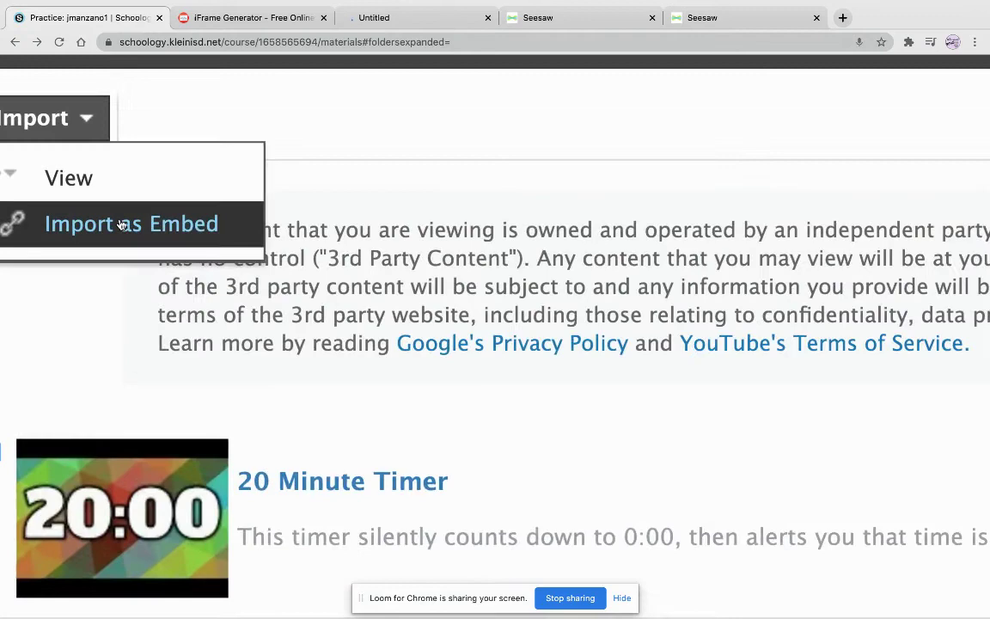
left_click(120, 223)
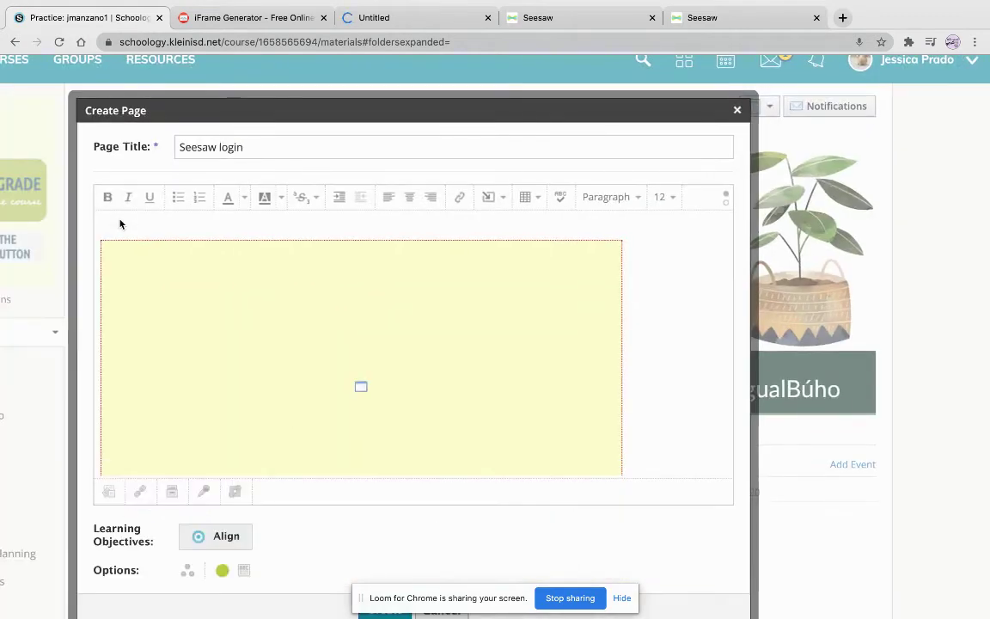
Step: Shrink the embedded timer video to about a third of its original width
left_click(279, 293)
scroll(279, 294, "down", 1)
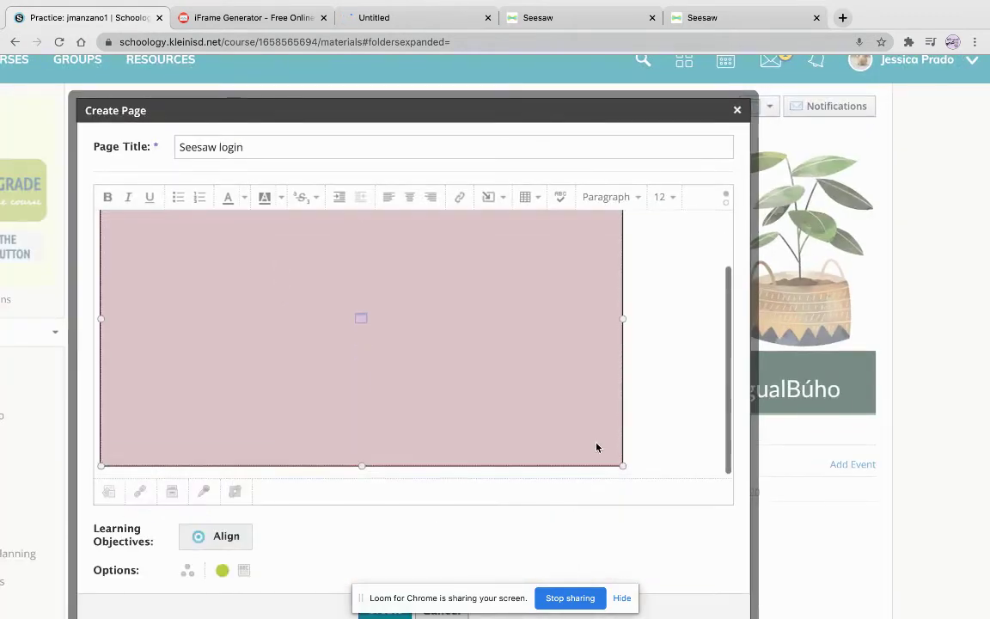
left_click_drag(619, 465, 267, 297)
left_click(298, 295)
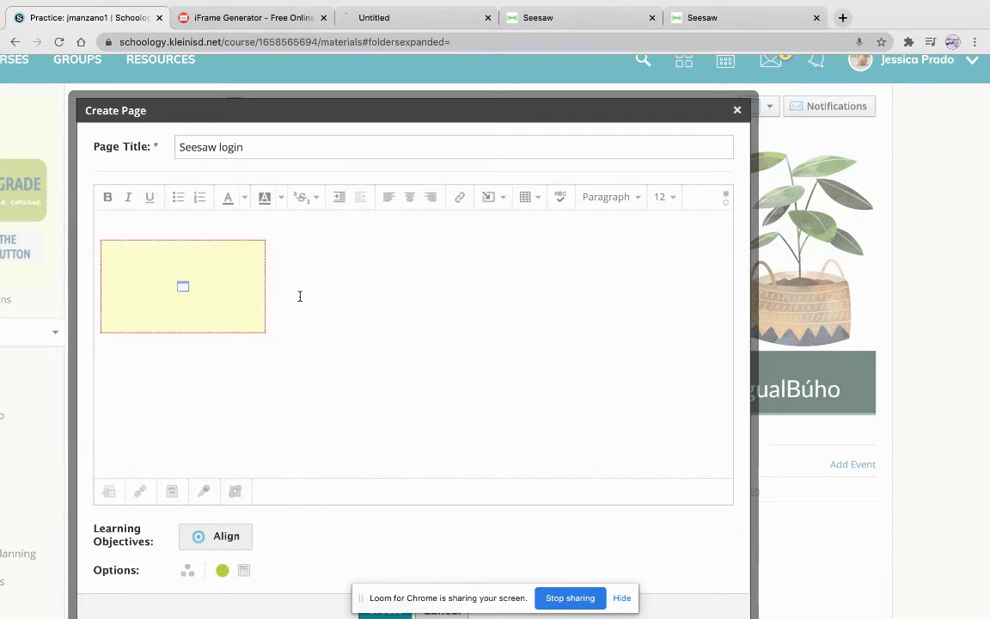
Step: Insert a table with two columns and one row below the video and enlarge it to about the video's width
left_click(531, 202)
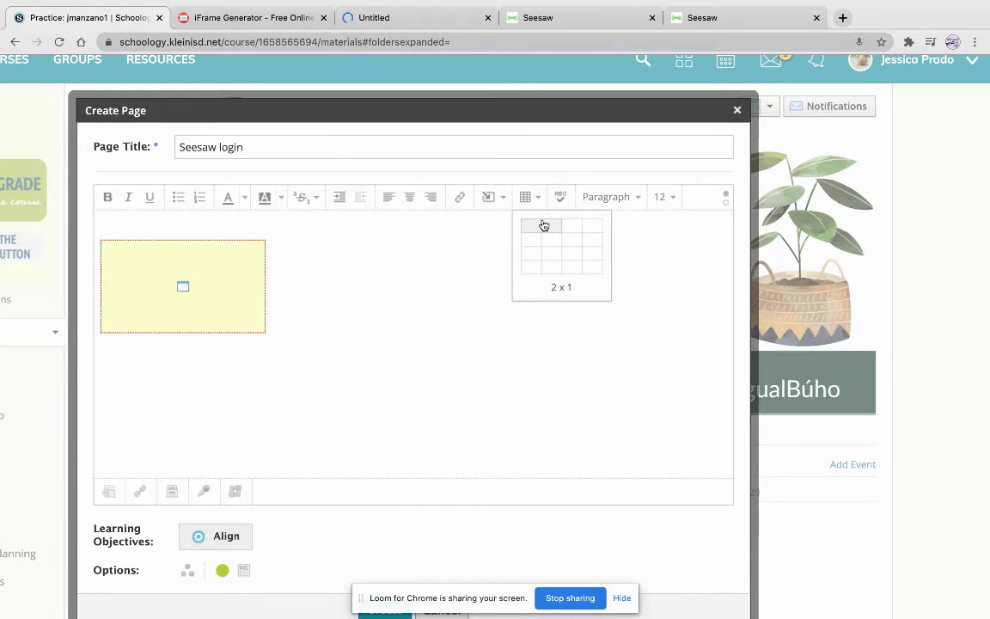
left_click(559, 231)
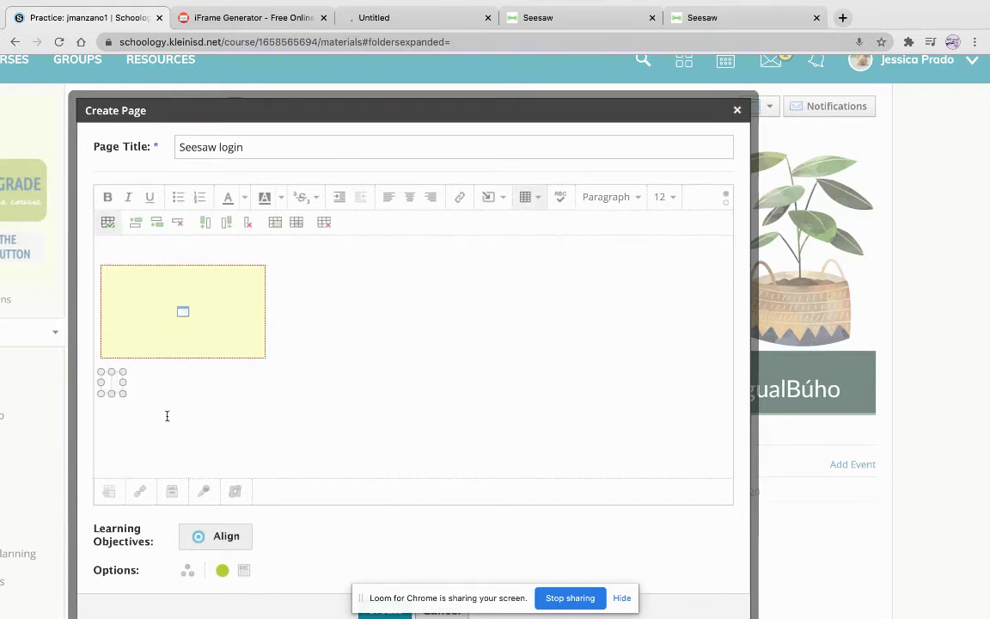
left_click_drag(123, 394, 249, 429)
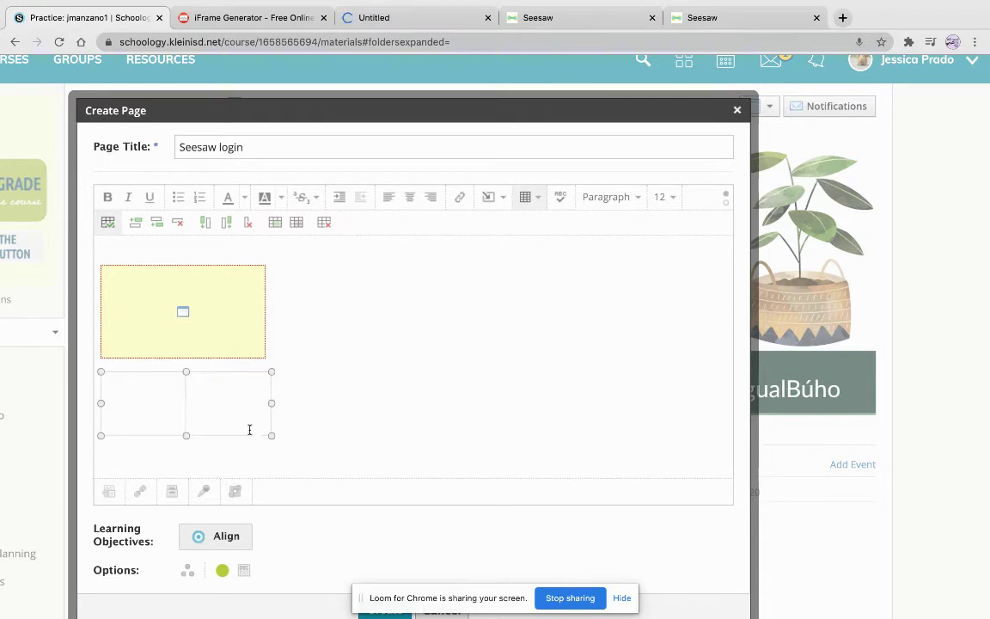
Step: Move the embedded timer video into the table's first cell
left_click(227, 354)
key("Delete")
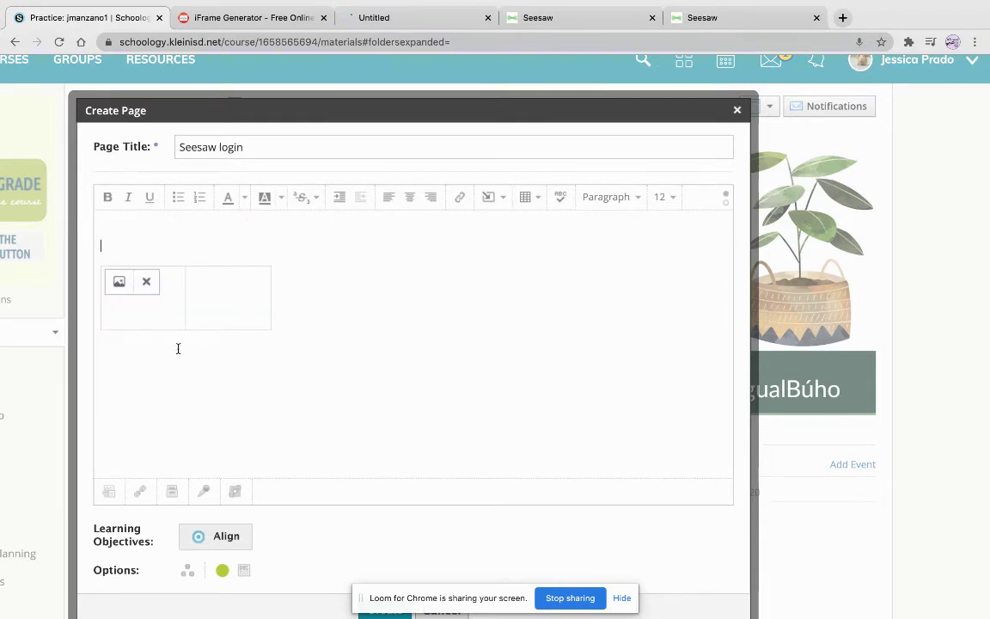
left_click(163, 316)
scroll(162, 316, "left", 5)
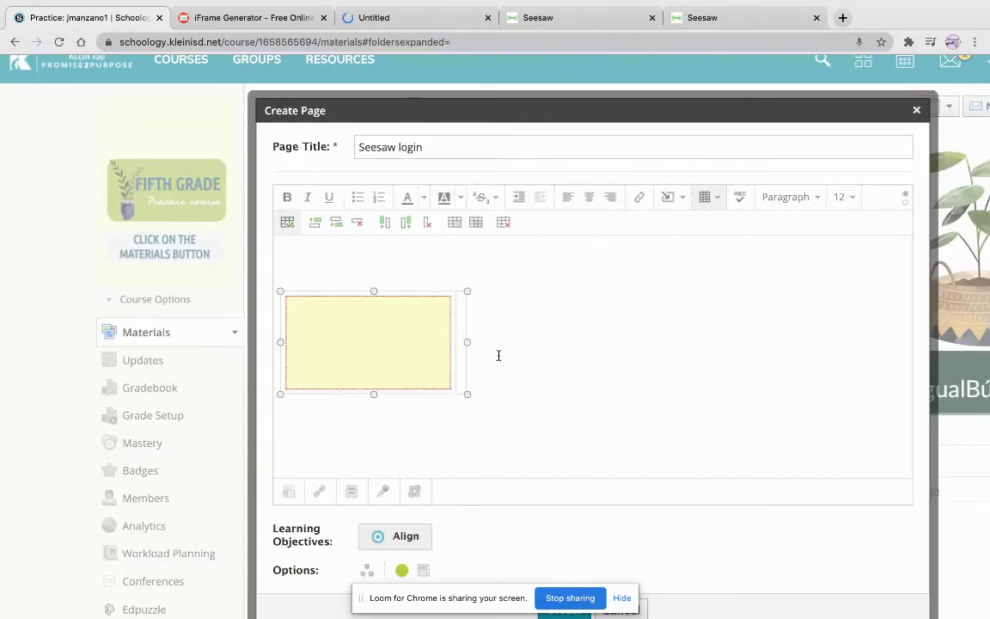
Step: Widen the table and enter "Please login with your student account and complete the family journal assignment" in its second cell
left_click(471, 349)
left_click_drag(467, 341, 496, 340)
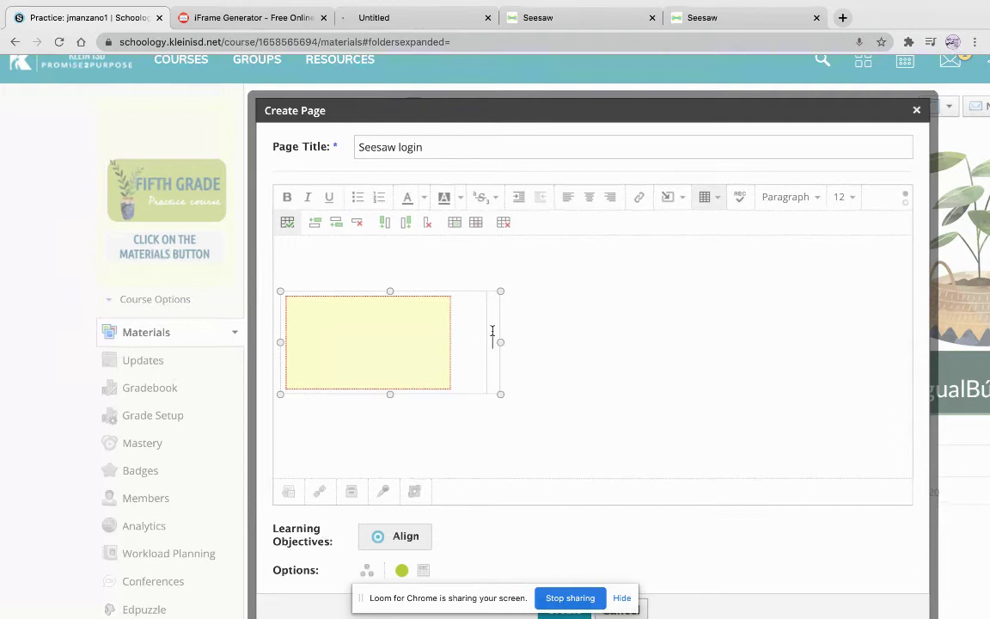
type("Pl")
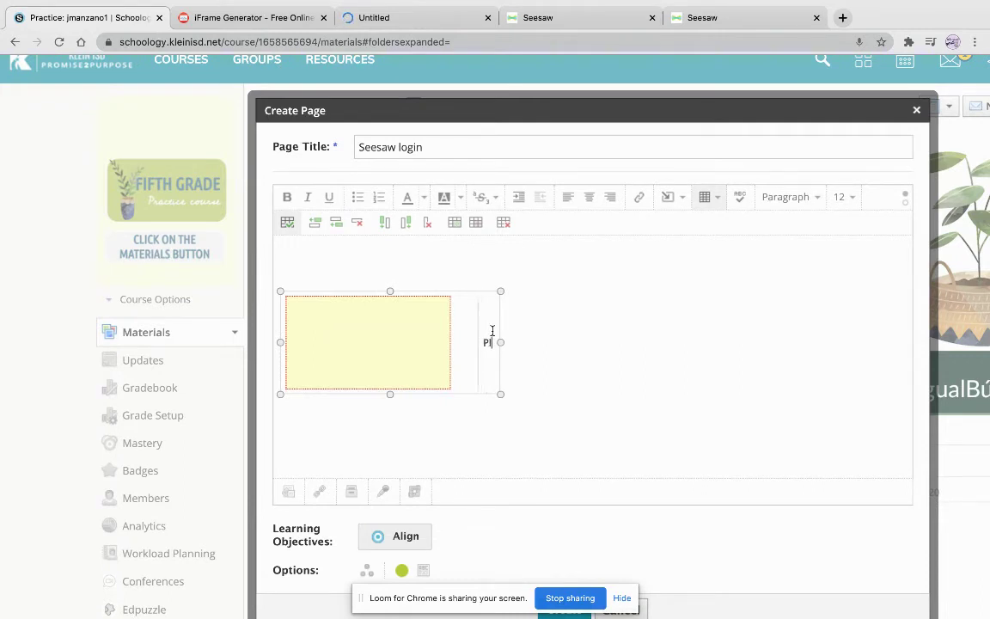
type("ease login w")
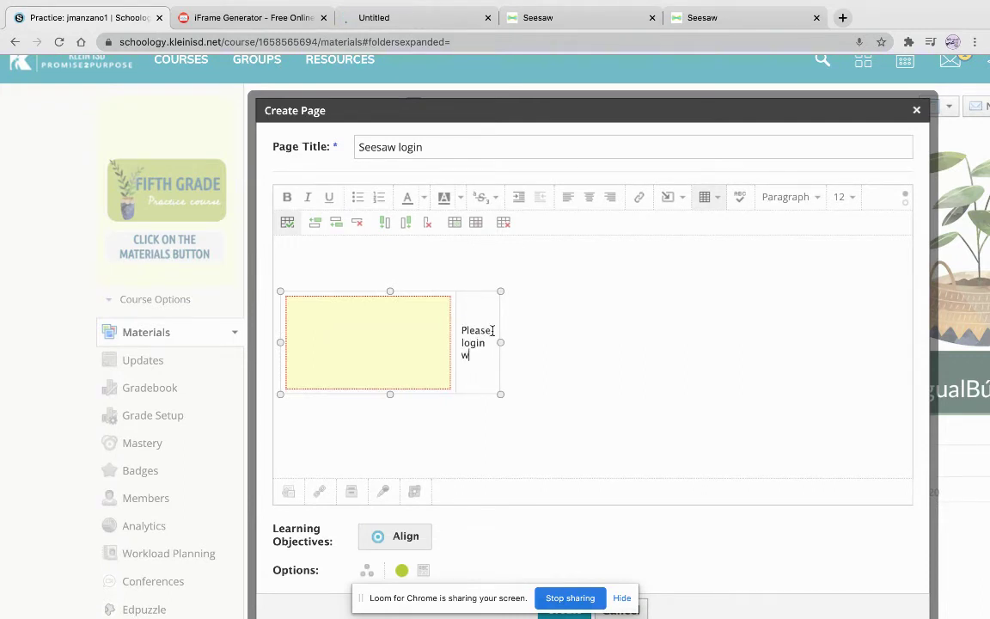
type("ith your student")
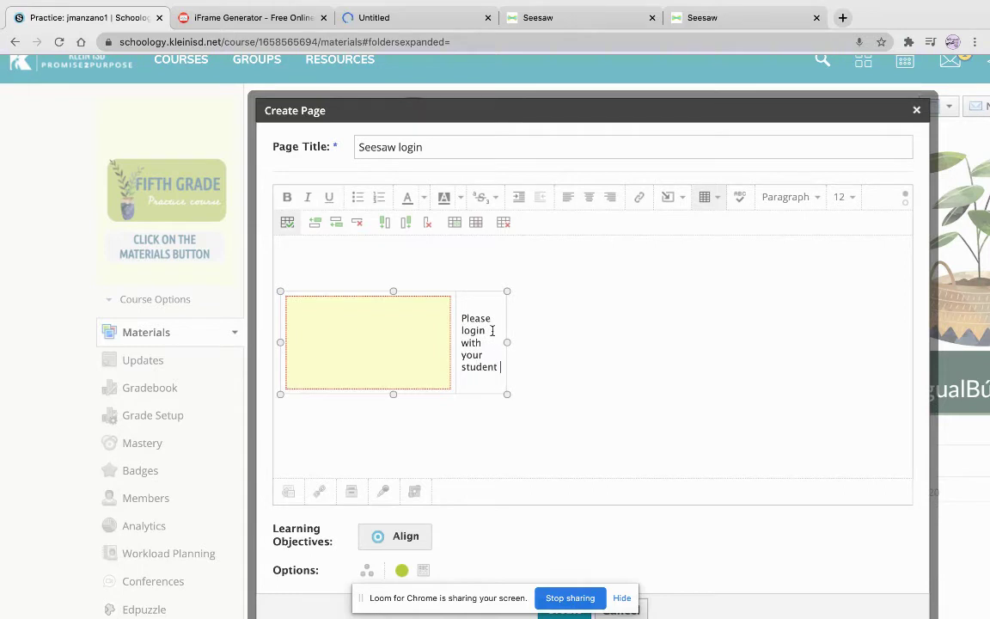
left_click_drag(508, 342, 596, 342)
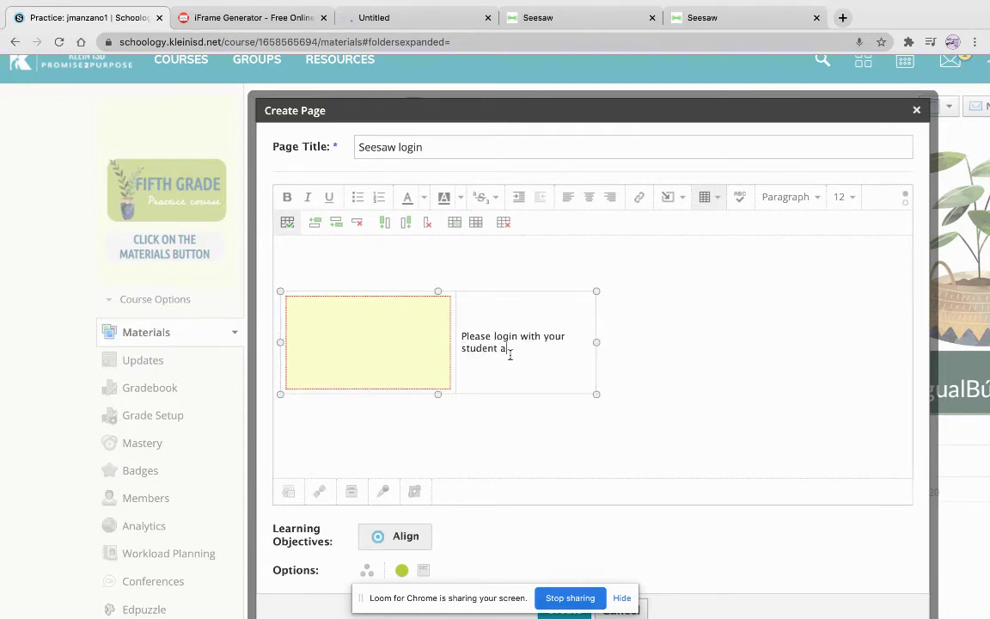
type("ccount and complete the")
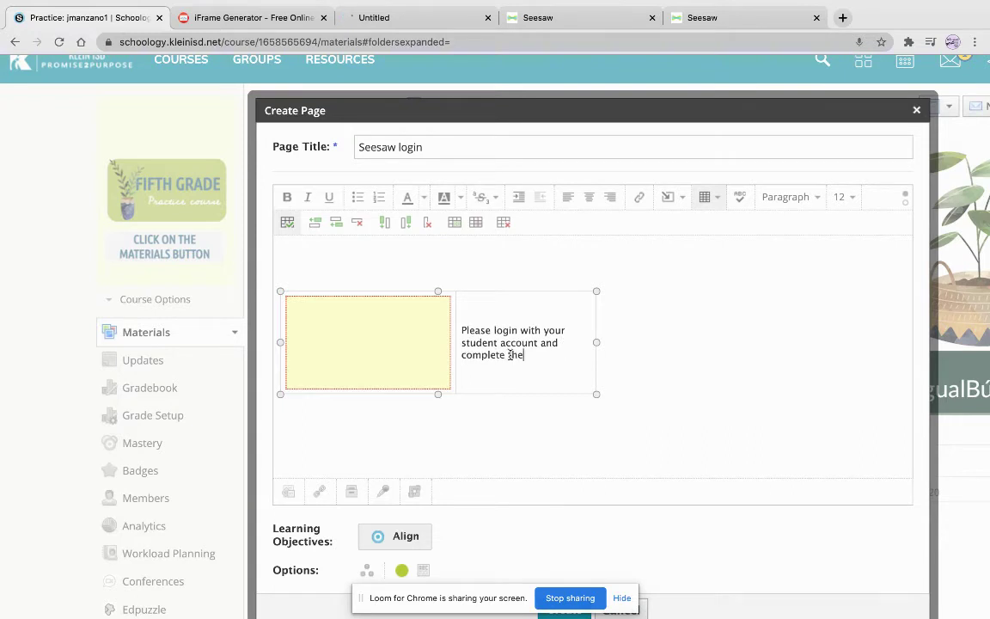
type(" family jourrnal assignment")
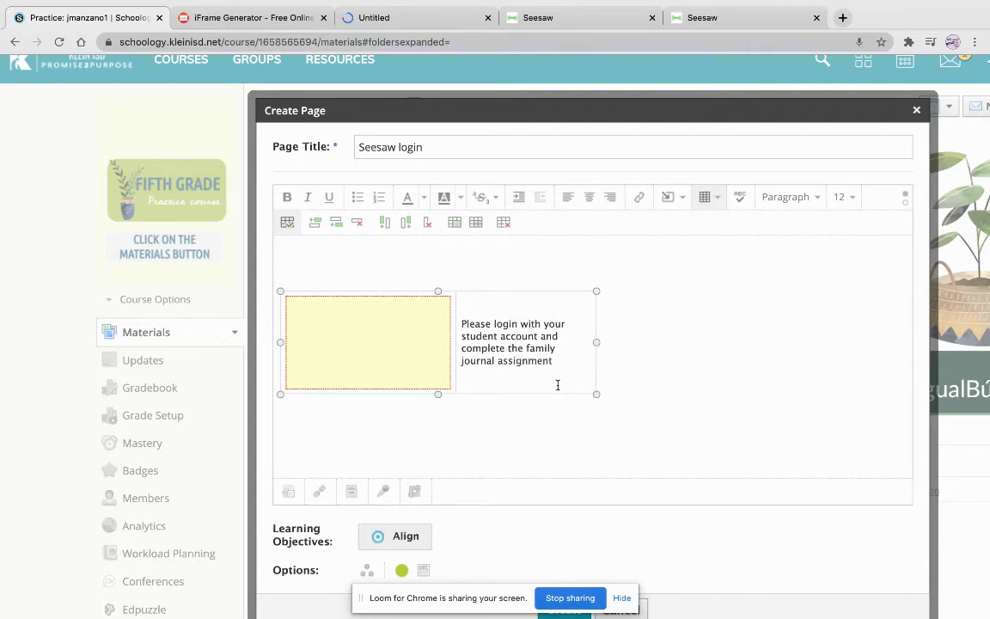
Step: Format the login instructions as size 24, bold, orange text and widen the table to fit them
left_click_drag(566, 371, 460, 322)
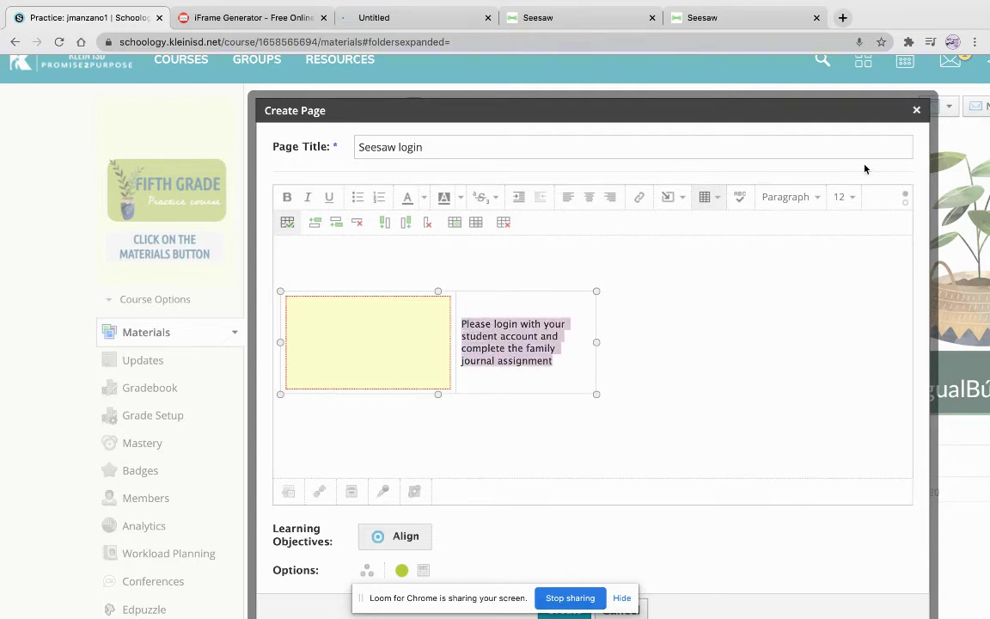
left_click(849, 197)
left_click(845, 376)
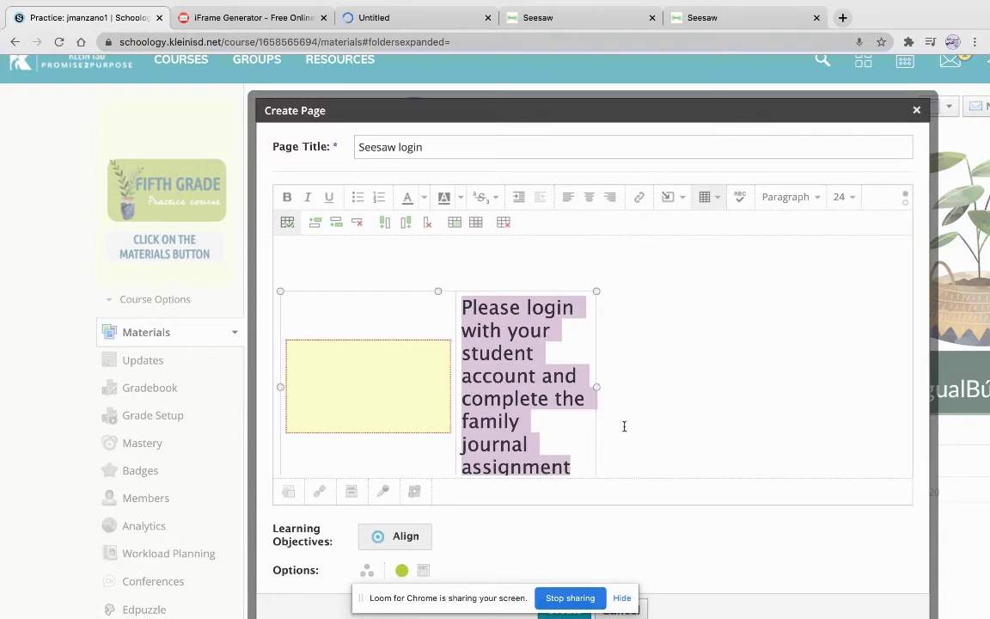
left_click_drag(600, 379, 754, 375)
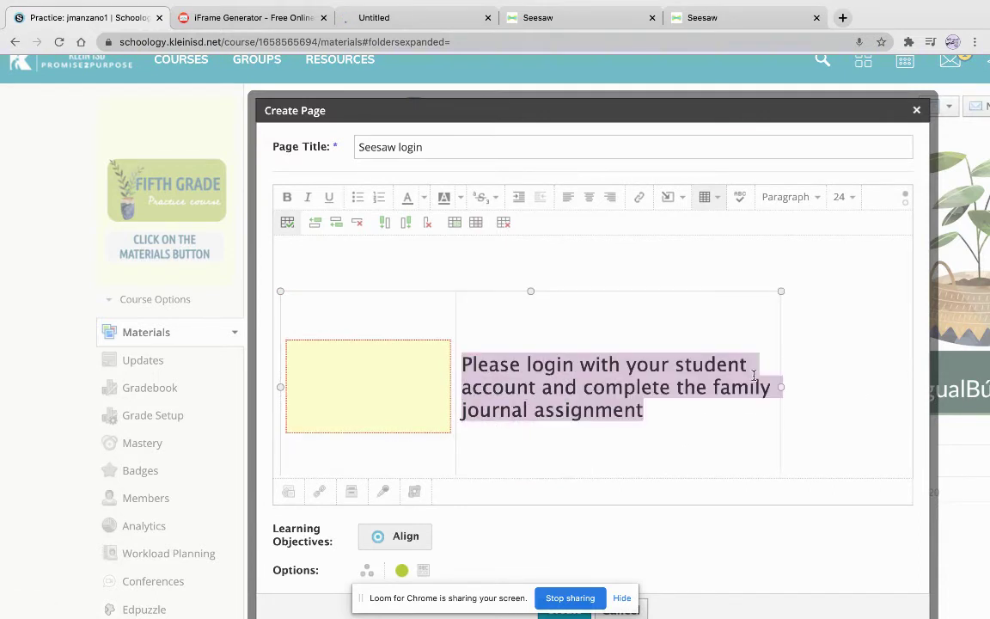
left_click(288, 198)
left_click(425, 197)
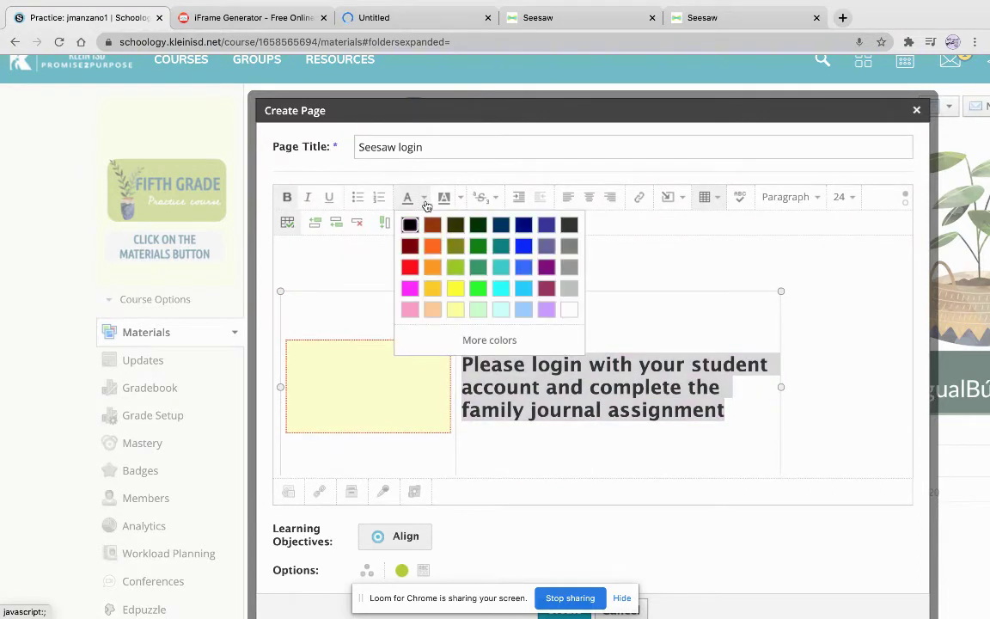
left_click(432, 246)
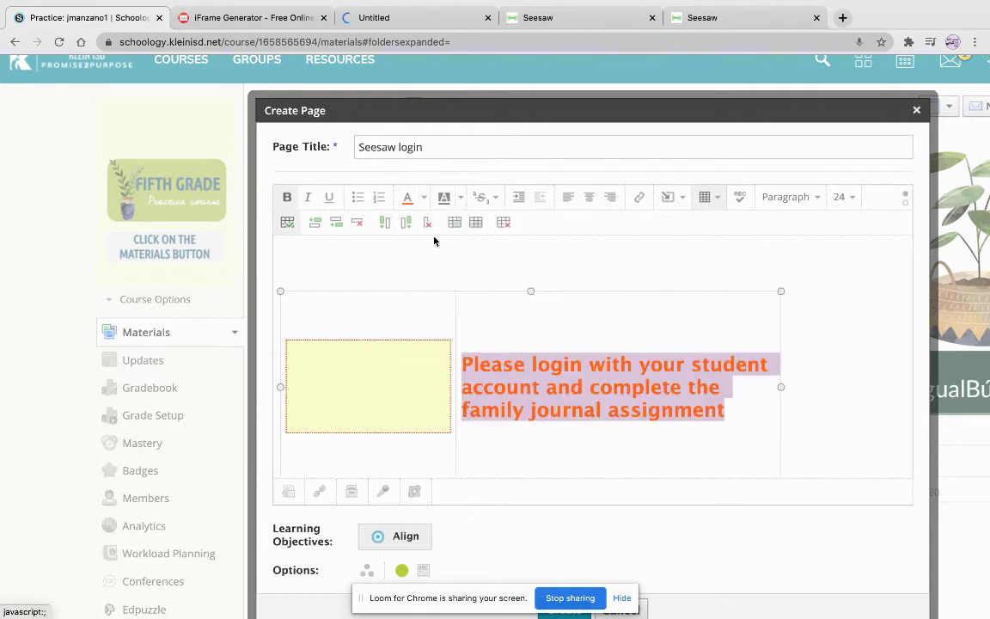
left_click(598, 349)
Step: Narrow the table so the login instructions wrap onto five lines beside the video
scroll(601, 353, "down", 1)
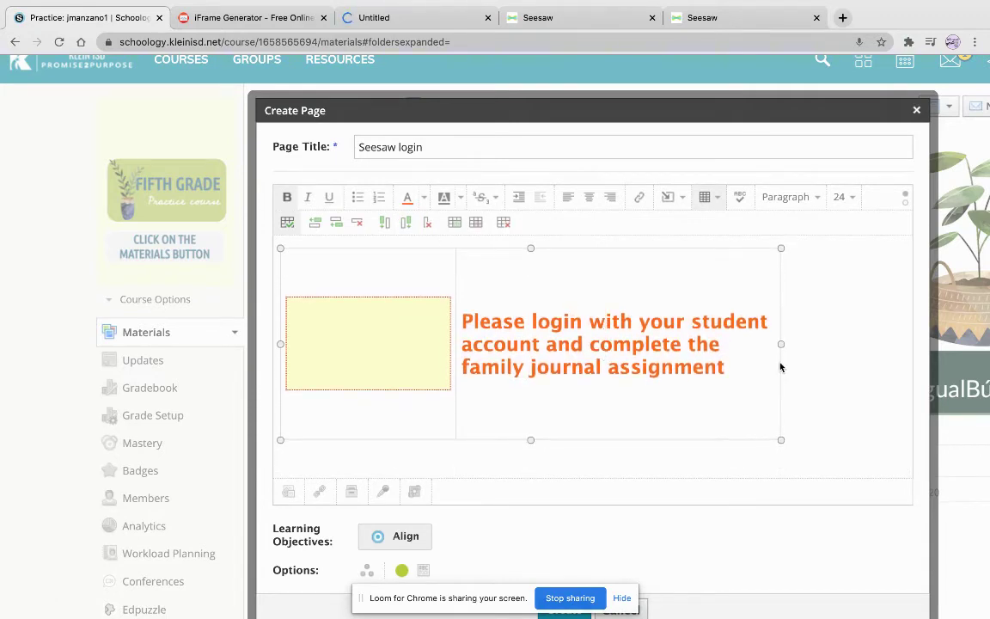
left_click_drag(781, 344, 669, 344)
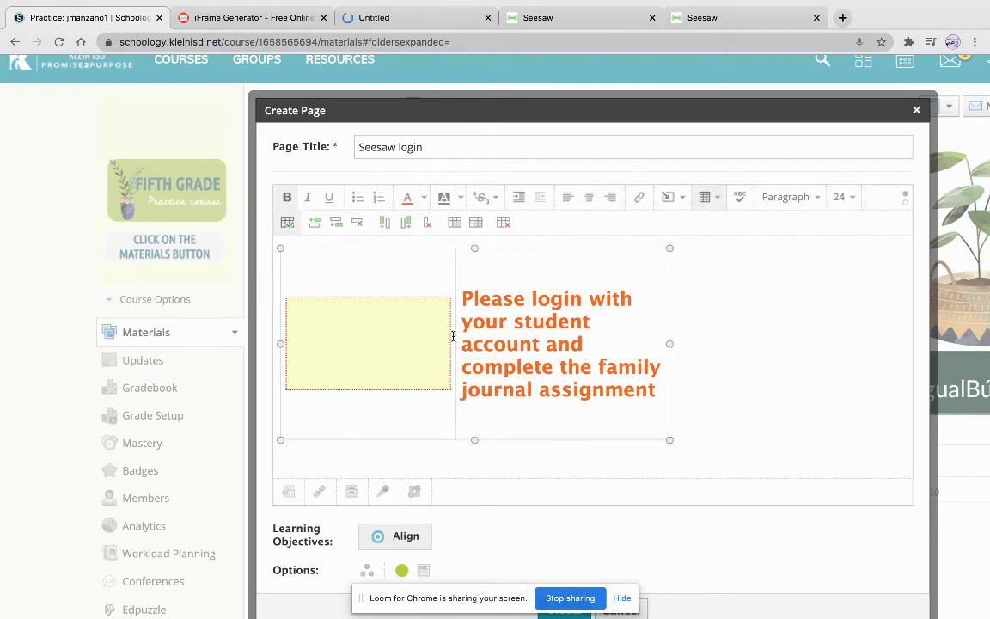
left_click(740, 338)
scroll(740, 338, "down", 1)
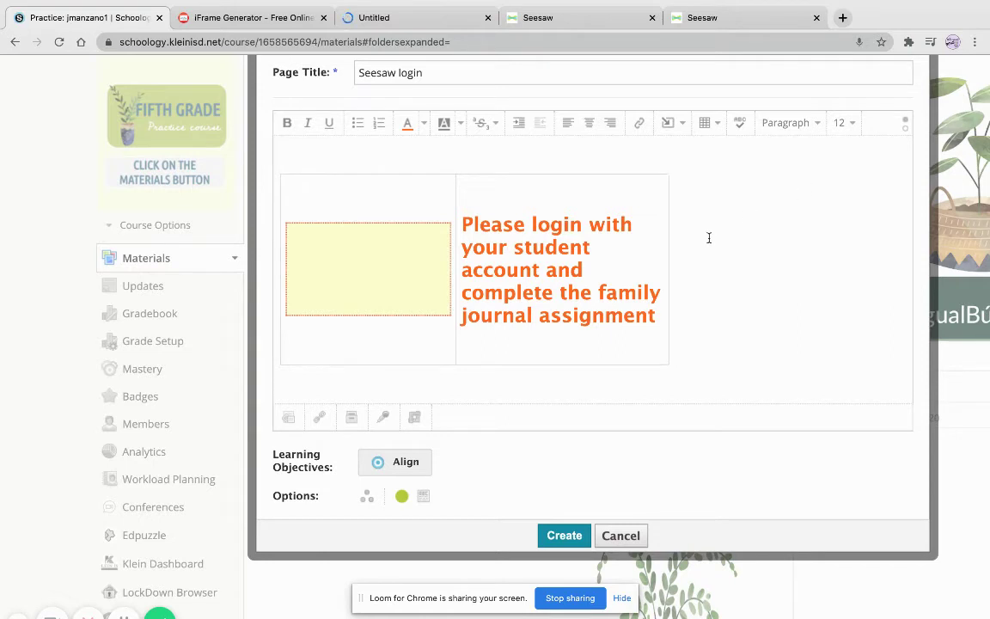
scroll(709, 237, "down", 1)
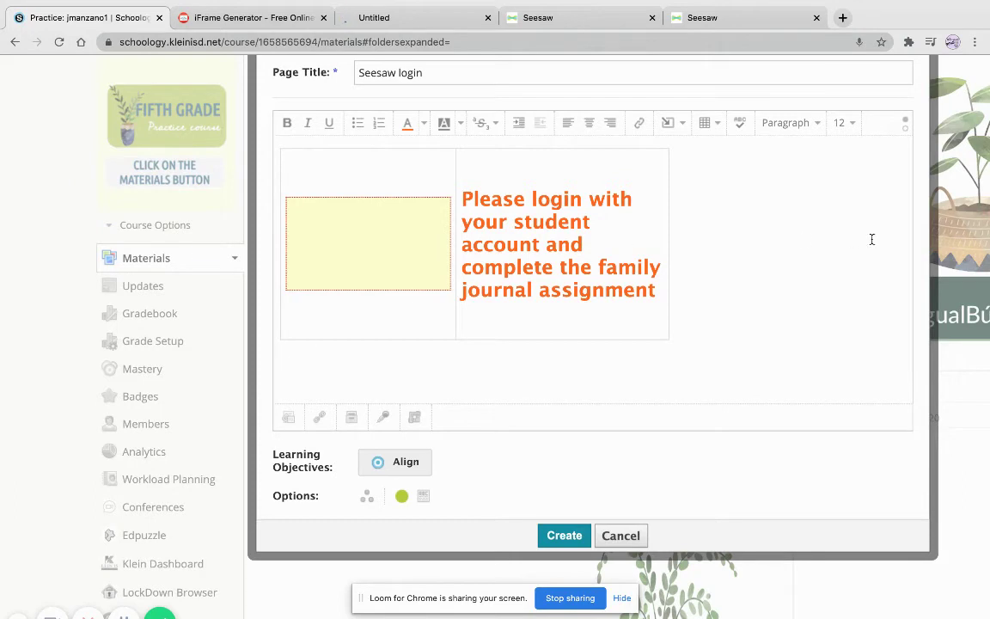
Step: Paste the generated Seesaw login iframe code below the table in the page's HTML source and return to the visual editor
left_click(906, 129)
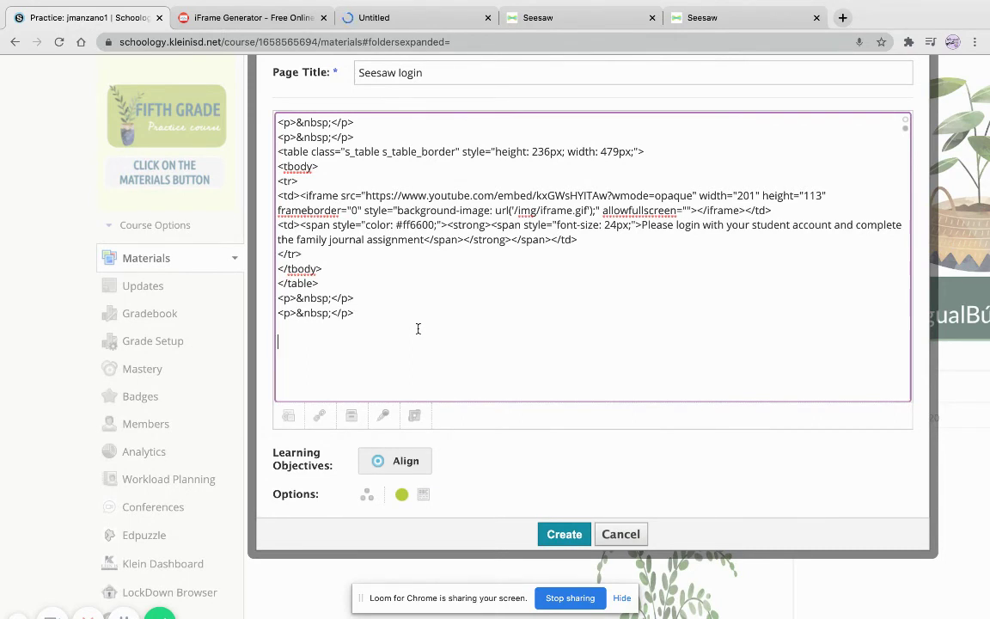
right_click(302, 348)
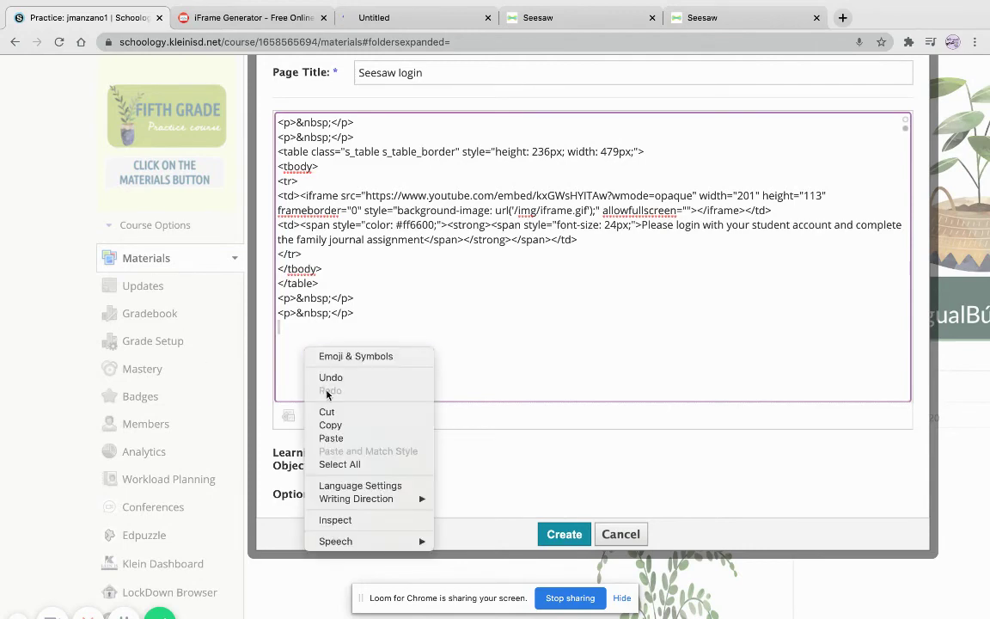
left_click(329, 439)
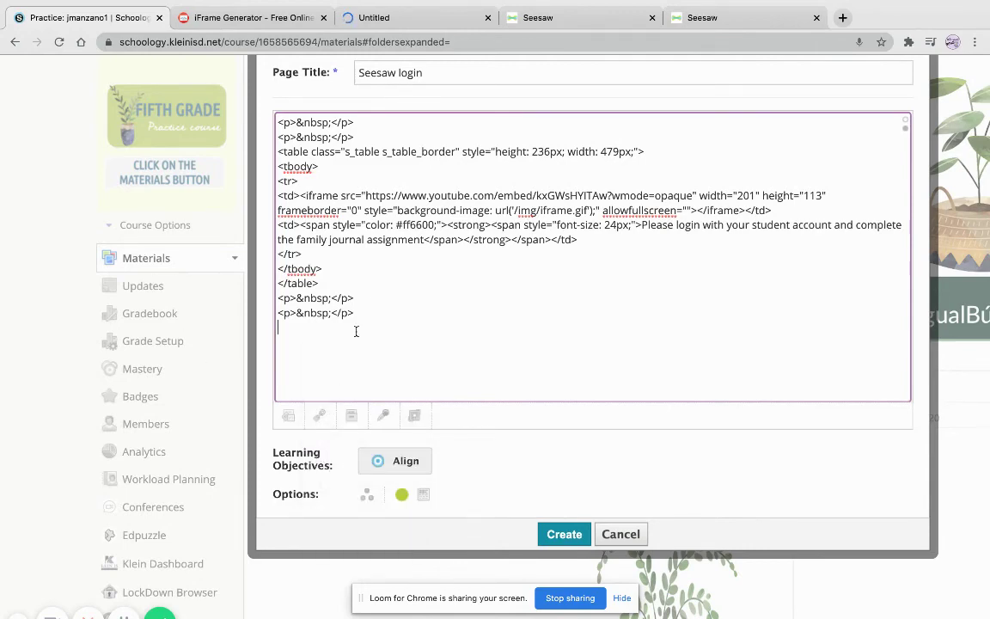
left_click(250, 17)
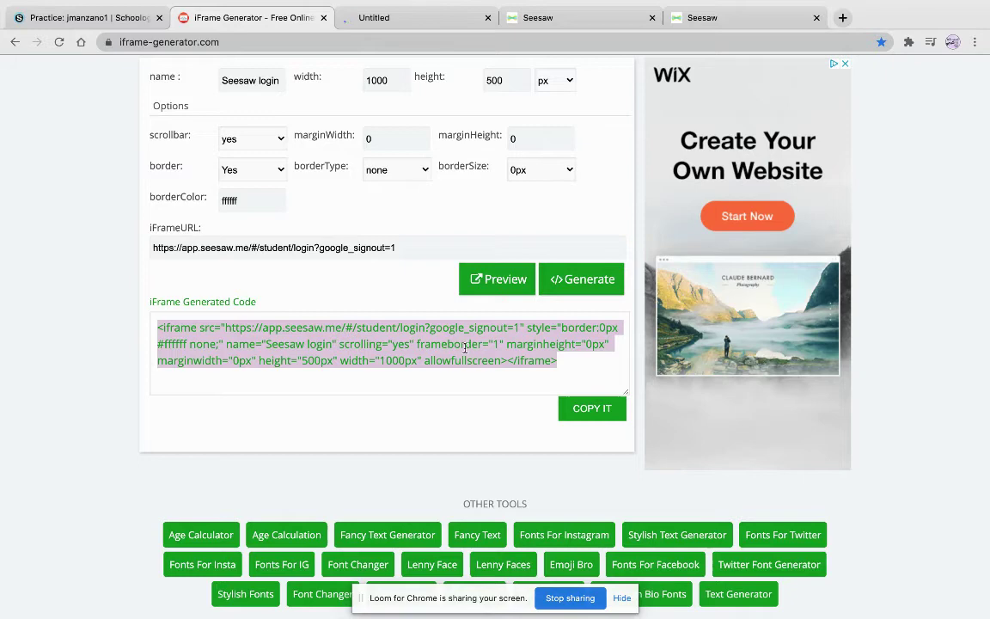
left_click(71, 19)
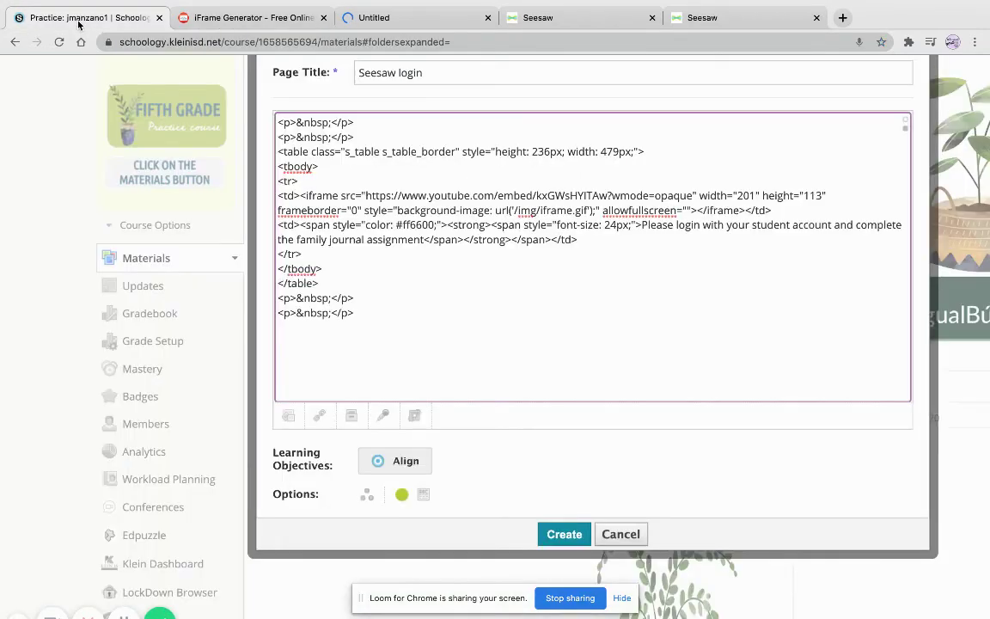
right_click(327, 325)
left_click(349, 417)
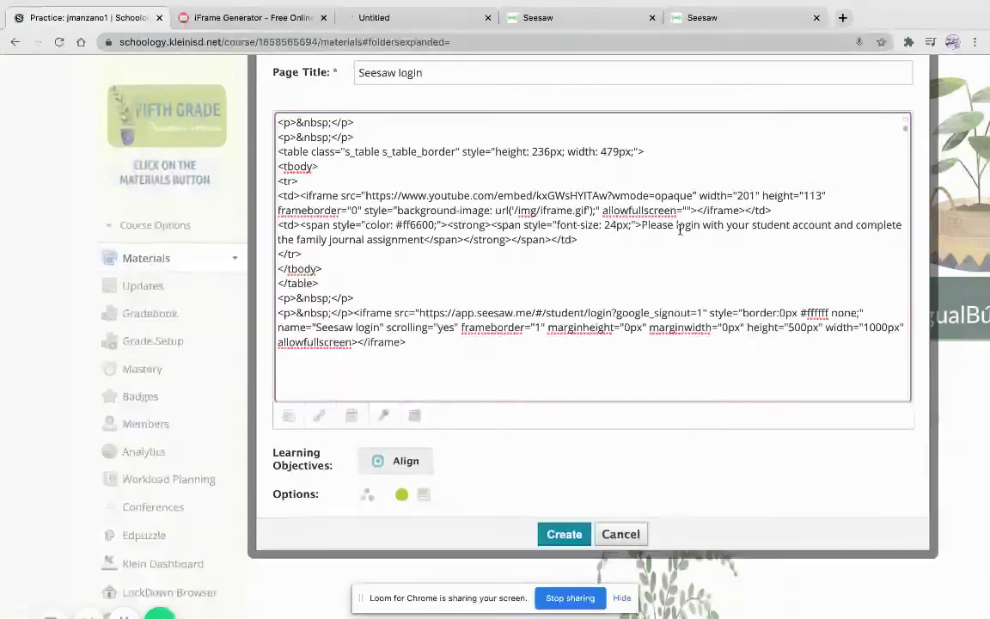
left_click(903, 126)
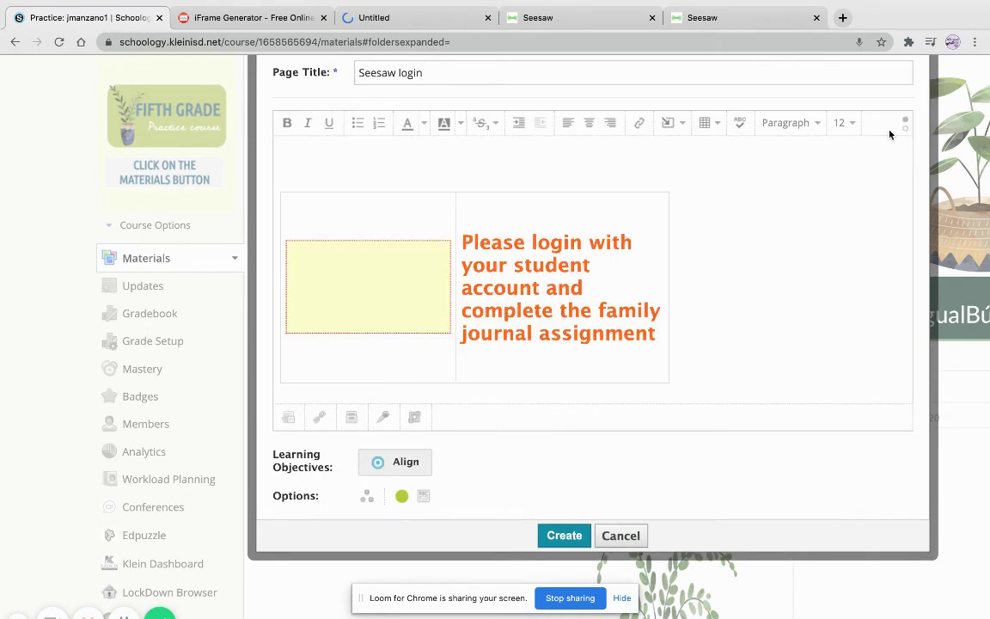
Step: Narrow the embedded Seesaw sign-in frame to roughly the width of the table above it
scroll(696, 239, "down", 3)
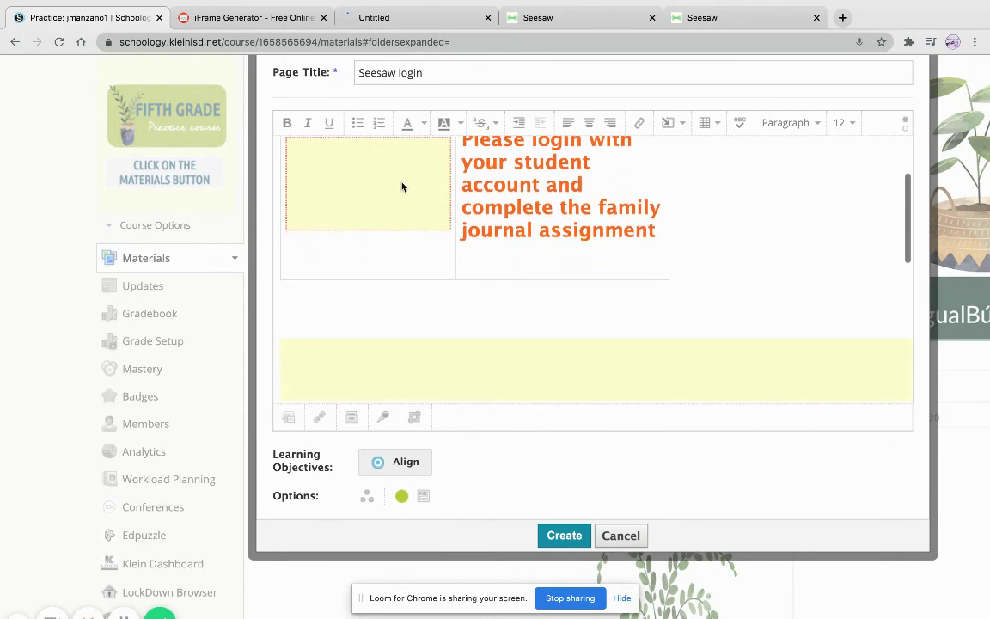
left_click(403, 187)
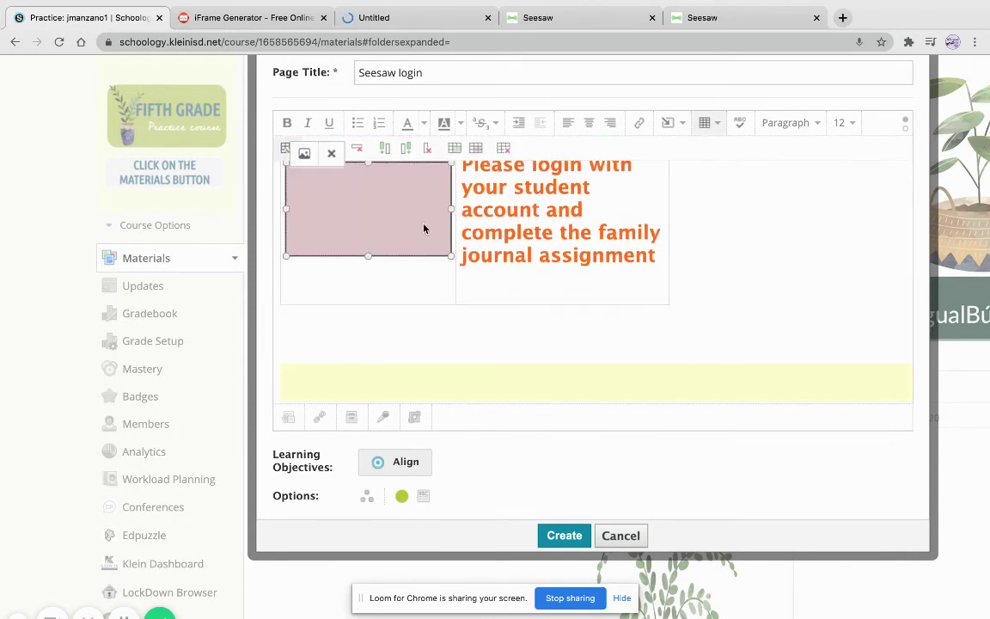
scroll(417, 225, "down", 3)
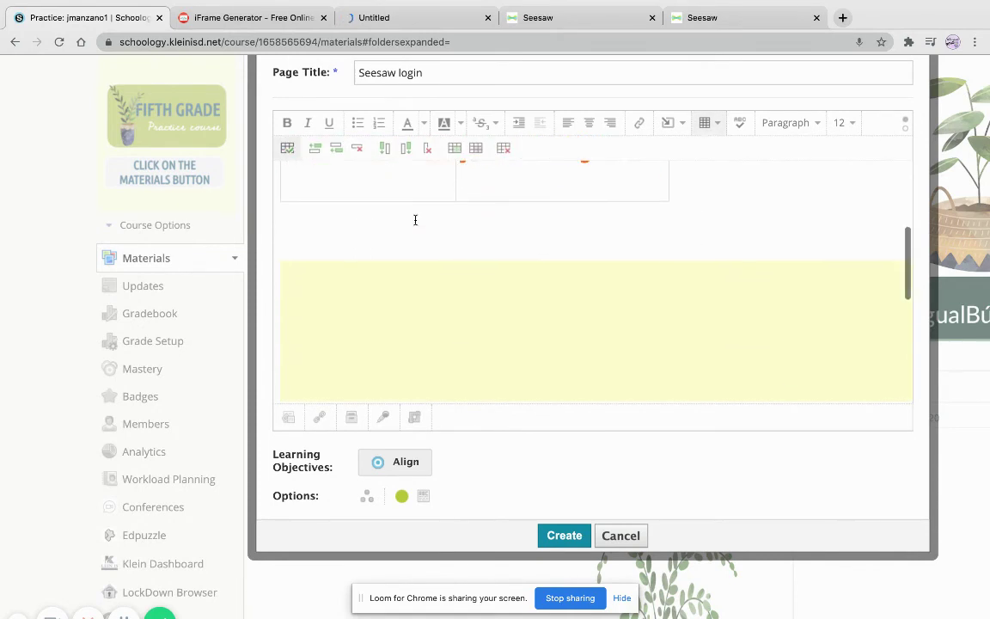
left_click(475, 302)
scroll(474, 302, "down", 3)
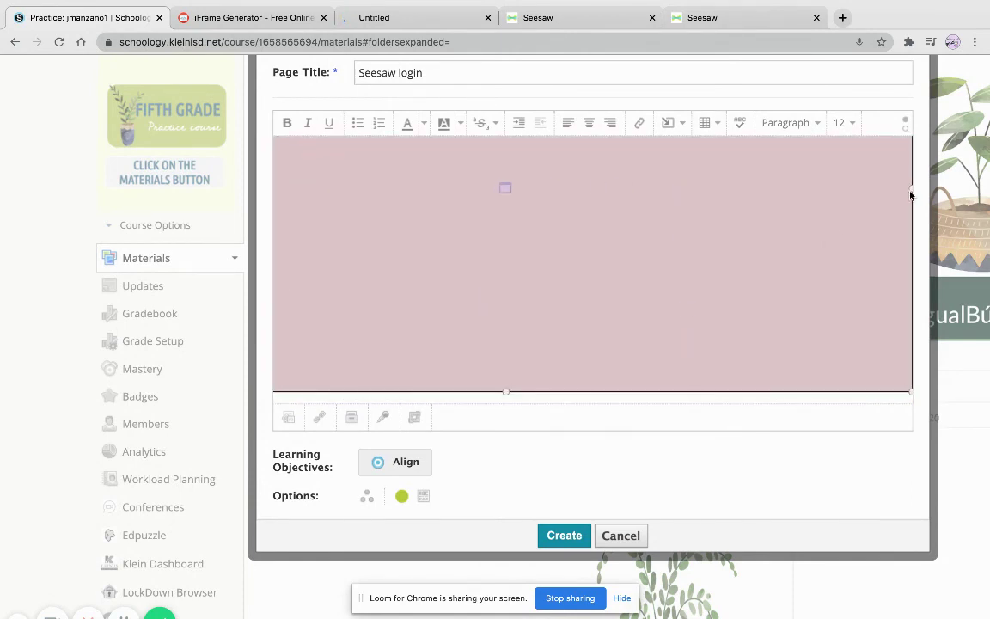
left_click_drag(911, 195, 758, 195)
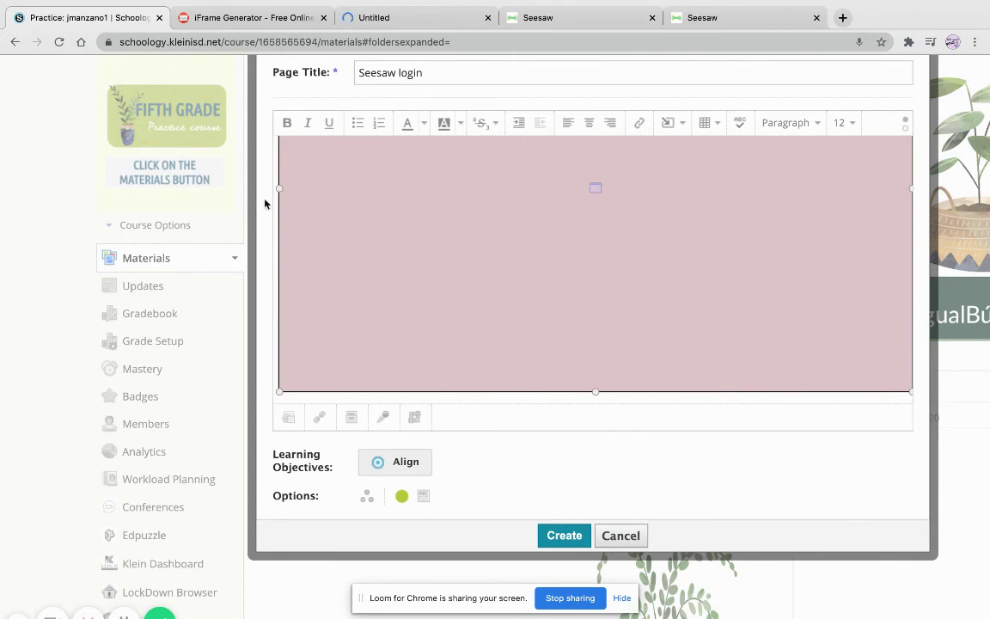
scroll(635, 277, "up", 5)
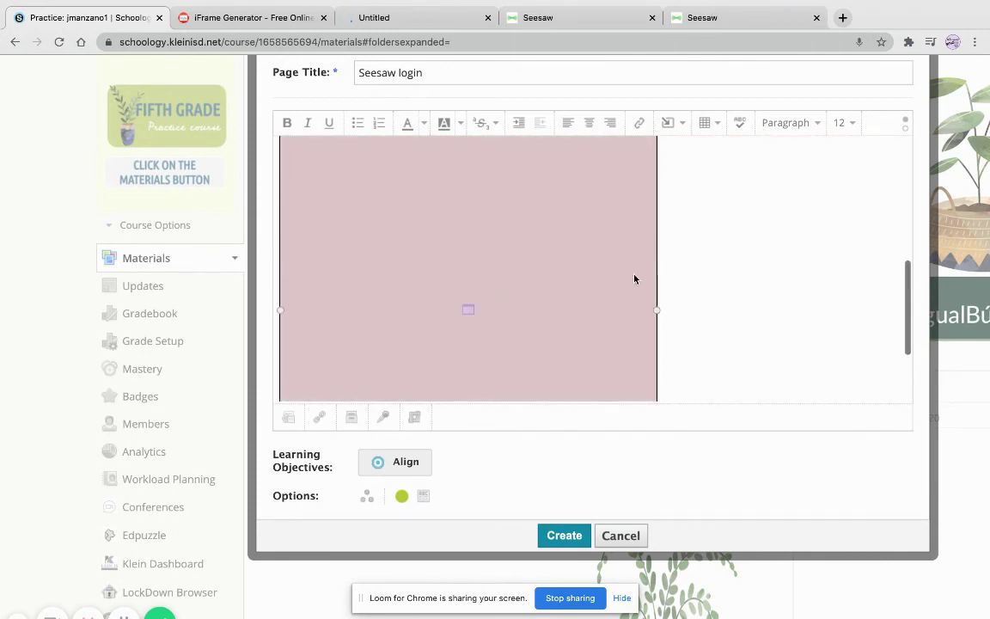
scroll(635, 274, "up", 3)
Step: View the recording types available for adding spoken directions to the login instructions, and close the chooser without recording
left_click(619, 276)
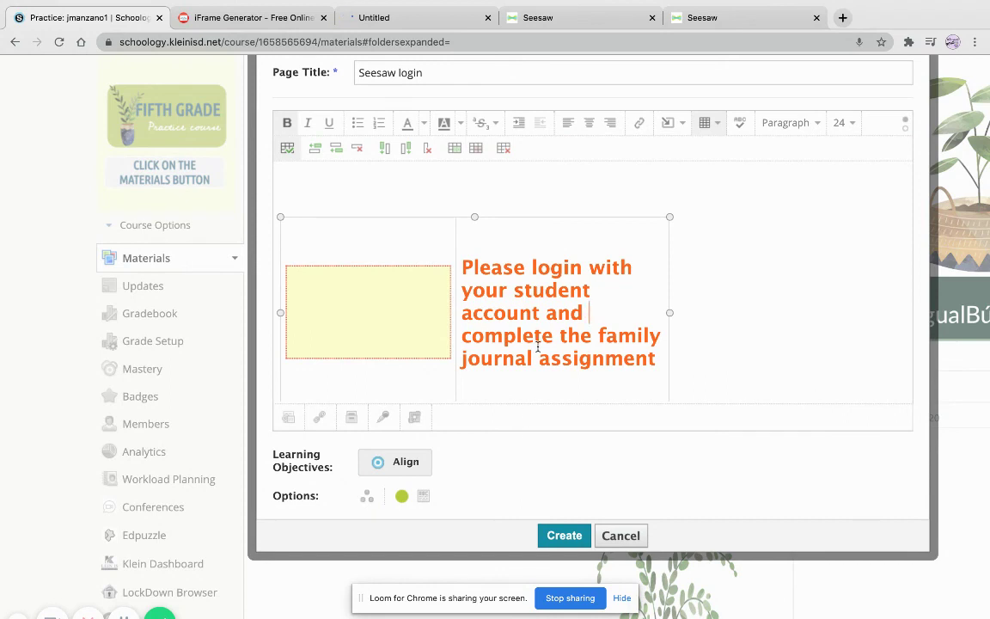
left_click(383, 418)
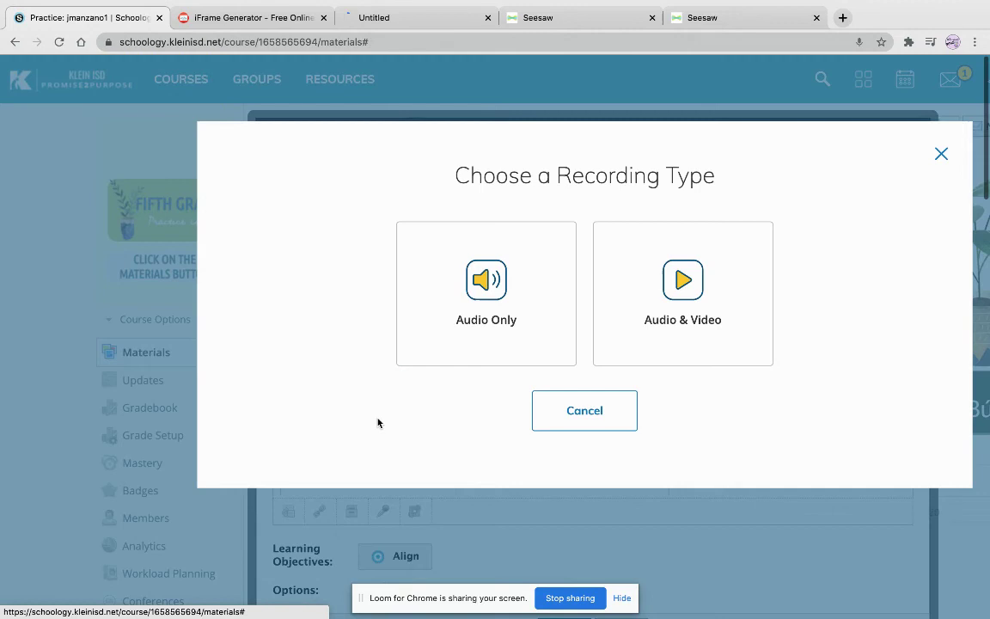
left_click(582, 428)
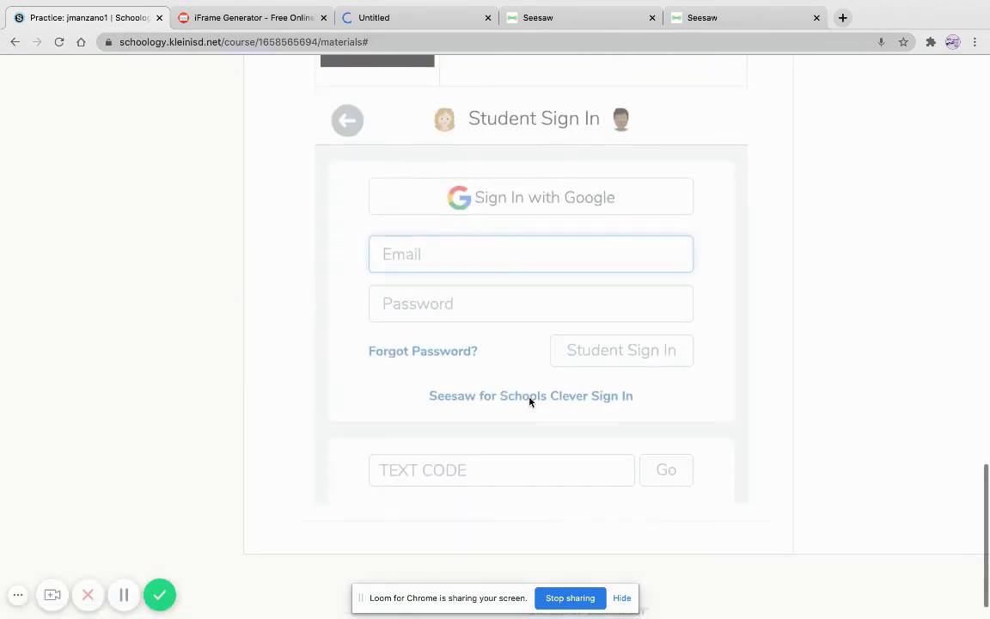
Step: Examine the existing Seesaw Login page in the course materials, including its timer video, orange instructions and embedded student sign-in form
scroll(530, 402, "up", 2)
scroll(530, 402, "up", 4)
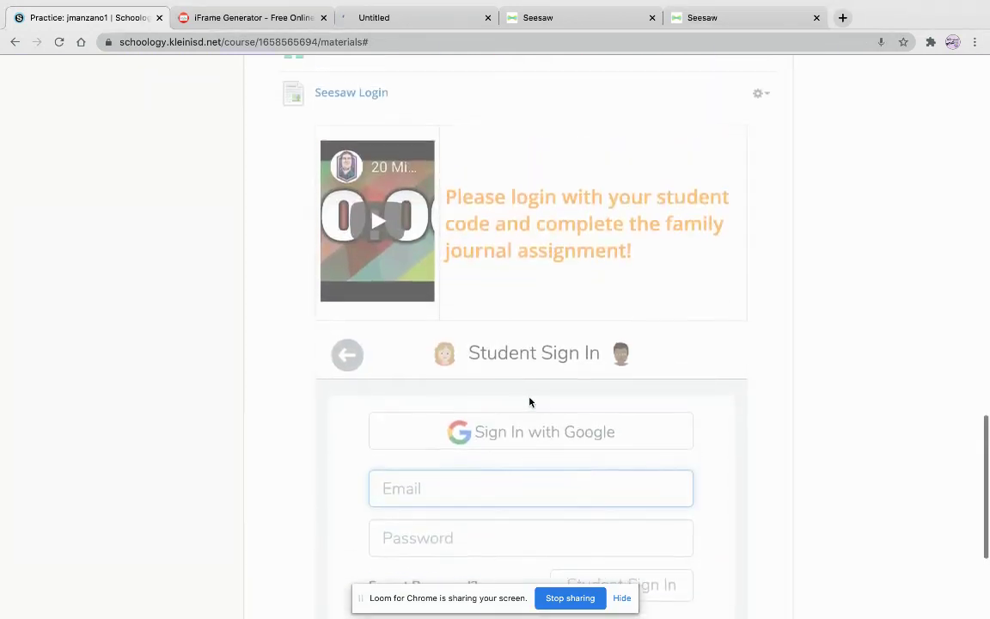
scroll(530, 400, "up", 10)
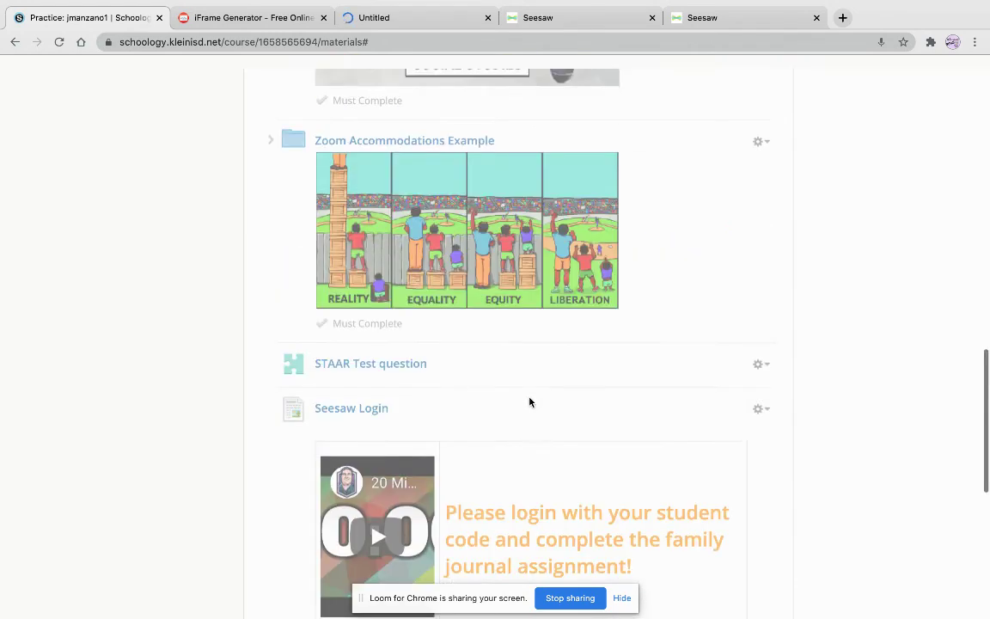
scroll(529, 400, "down", 10)
scroll(530, 402, "down", 3)
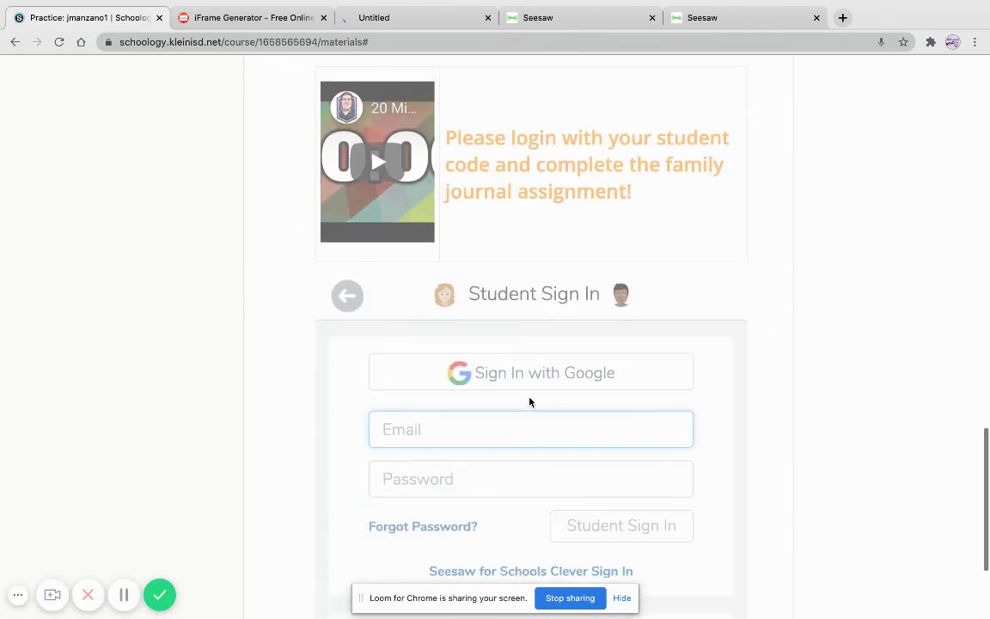
key("ctrl+minus")
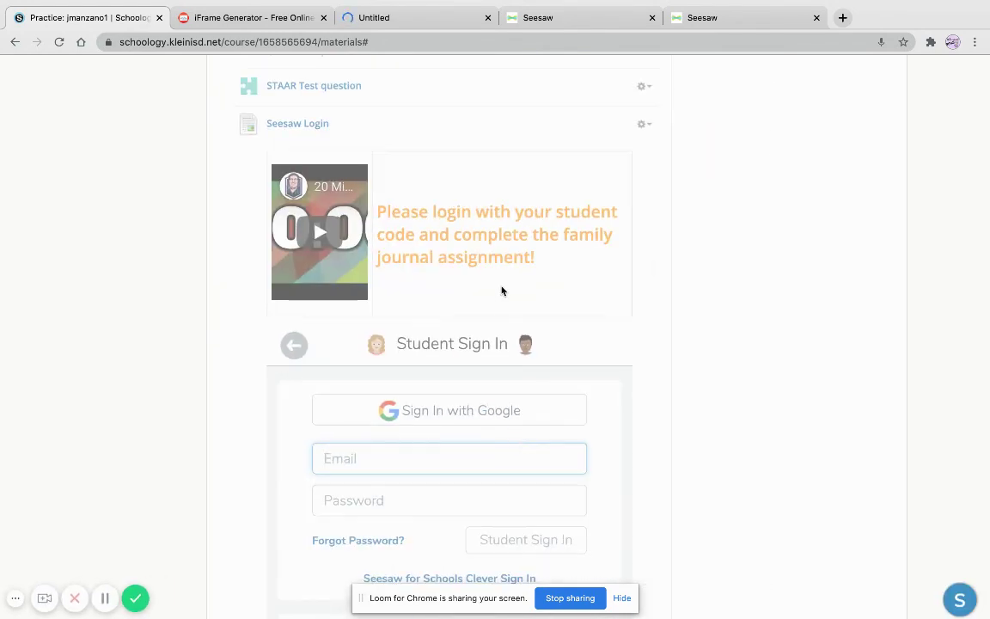
scroll(504, 290, "down", 2)
left_click(322, 152)
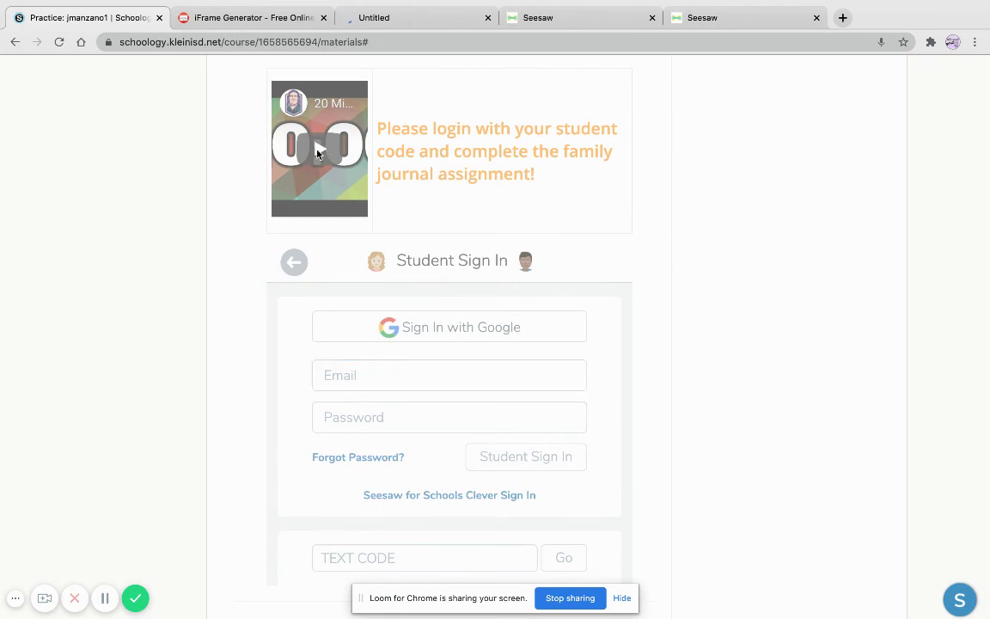
scroll(489, 370, "down", 1)
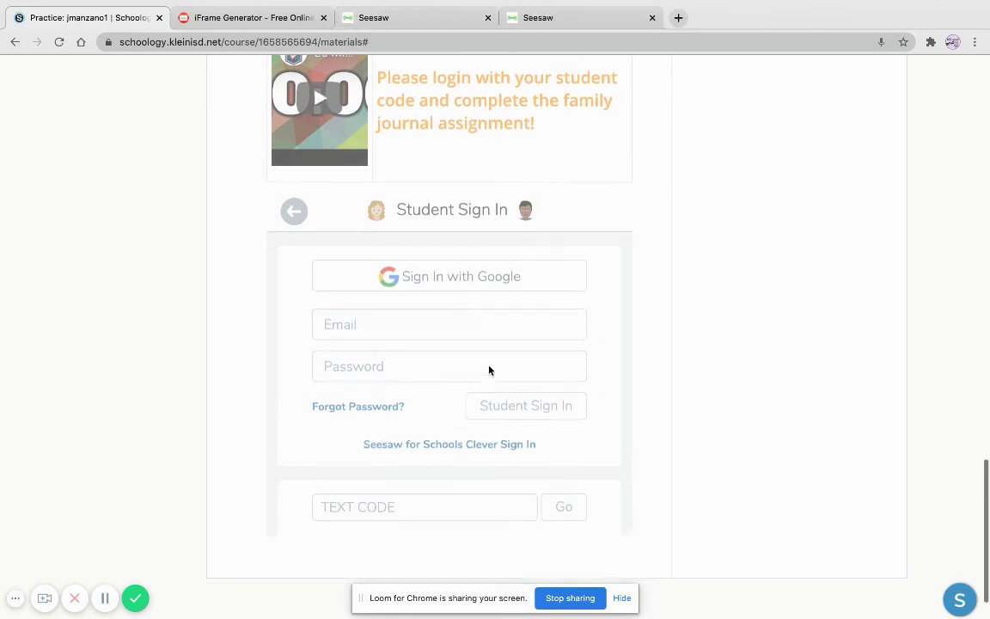
scroll(489, 370, "down", 1)
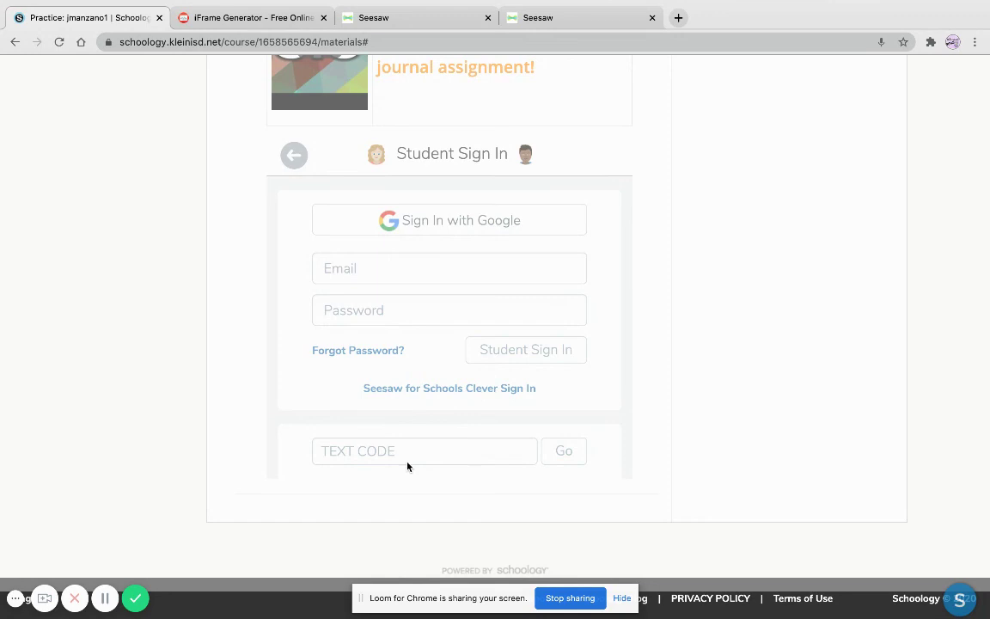